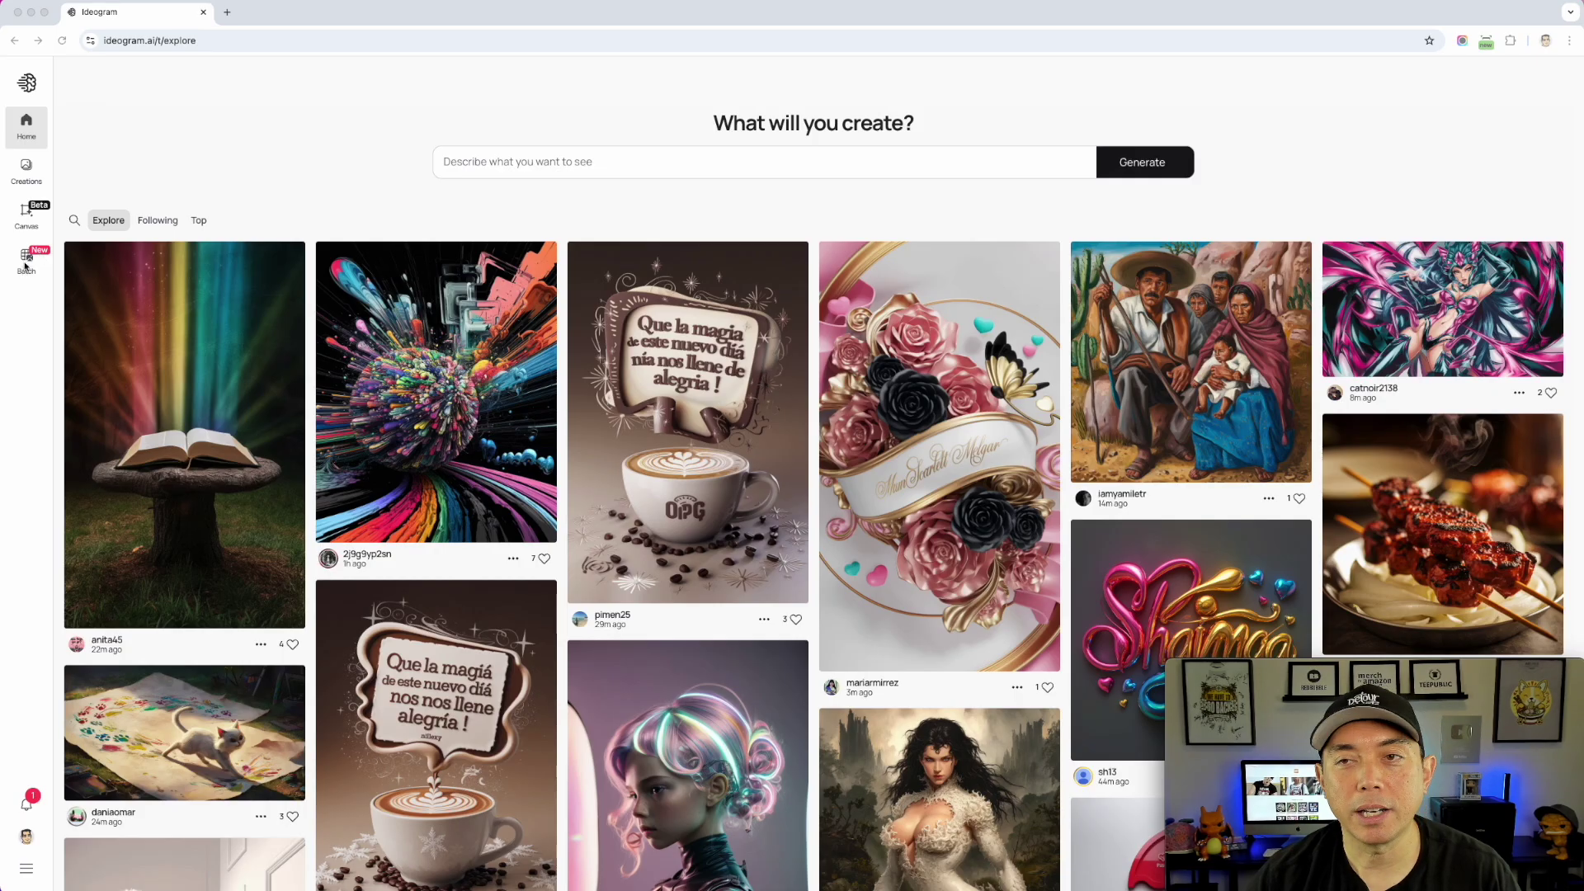
- Open the Batch generation page, skim its Learn more documentation on usage and expected values, and close the documentation
{"action": "left_click", "coordinate": [27, 262]}
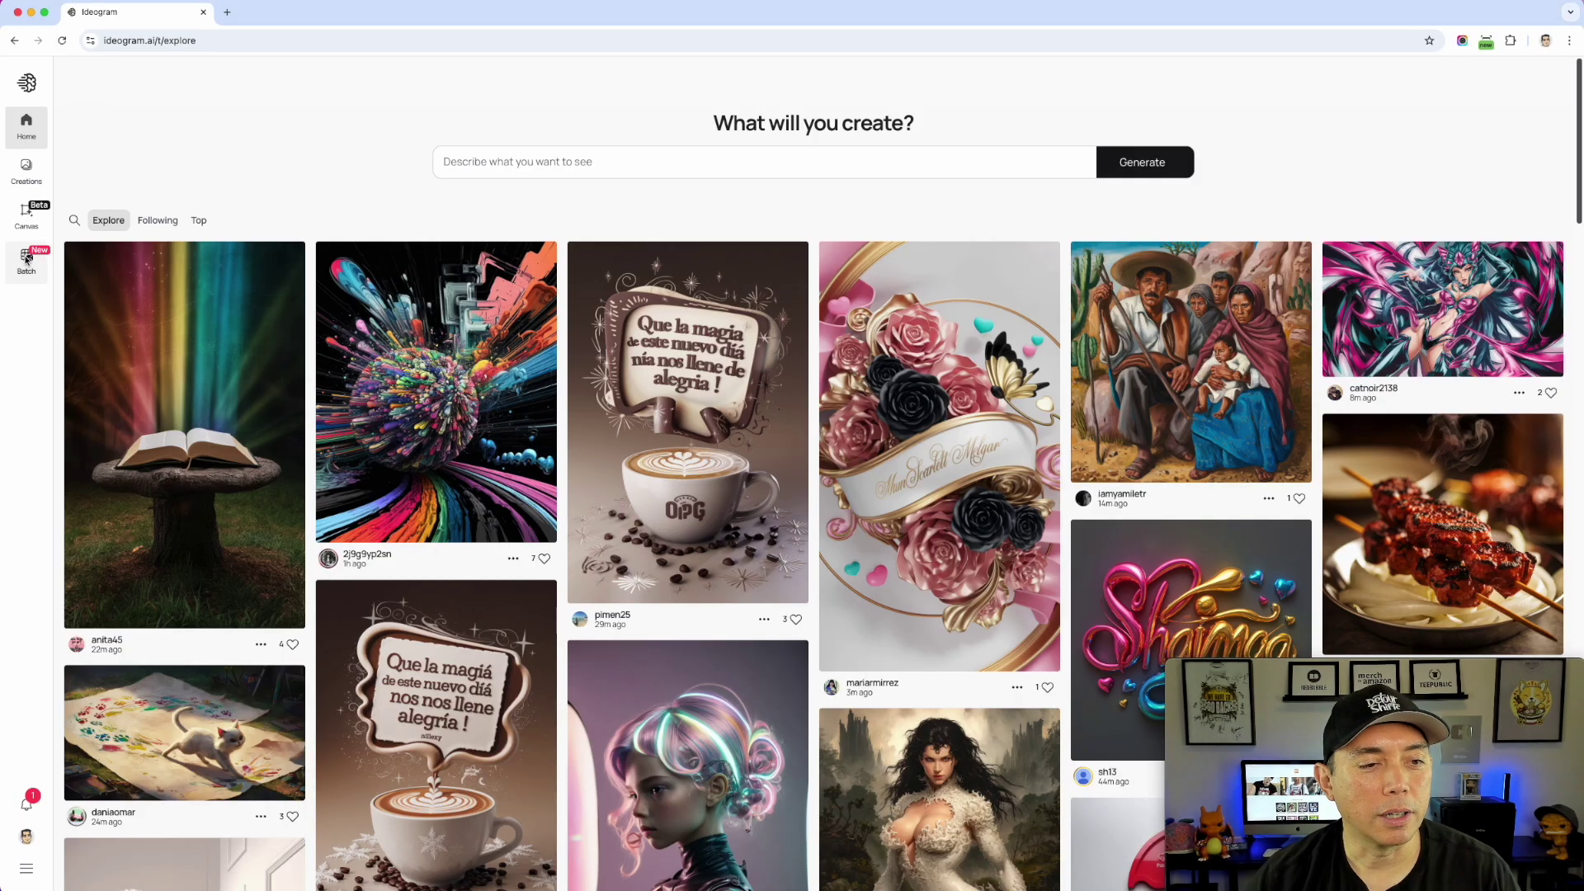
{"action": "left_click", "coordinate": [28, 260]}
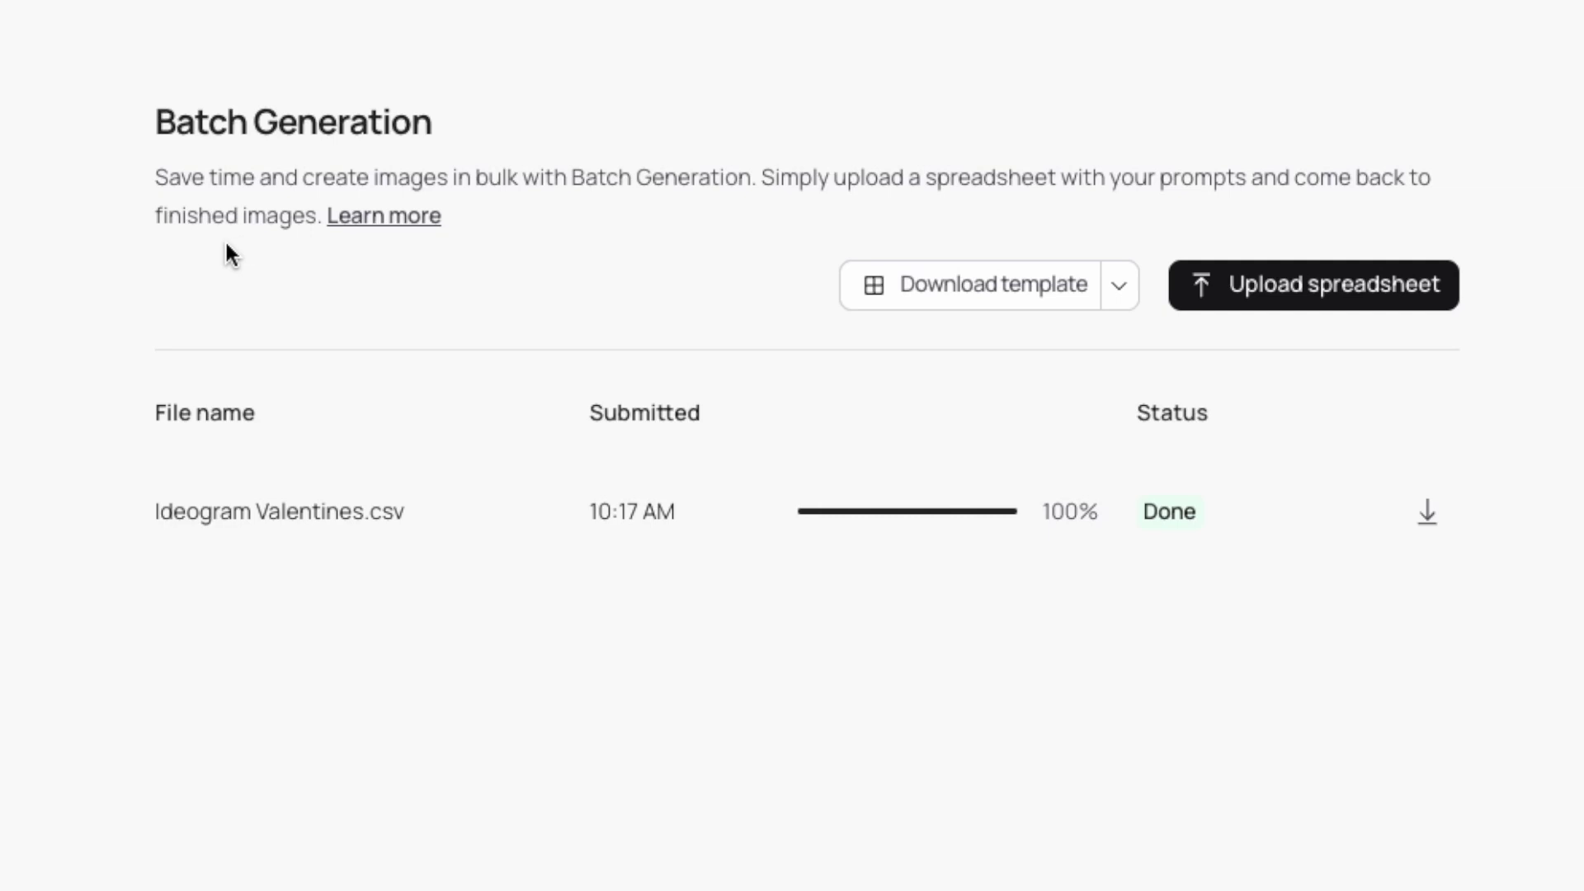
{"action": "left_click", "coordinate": [409, 216]}
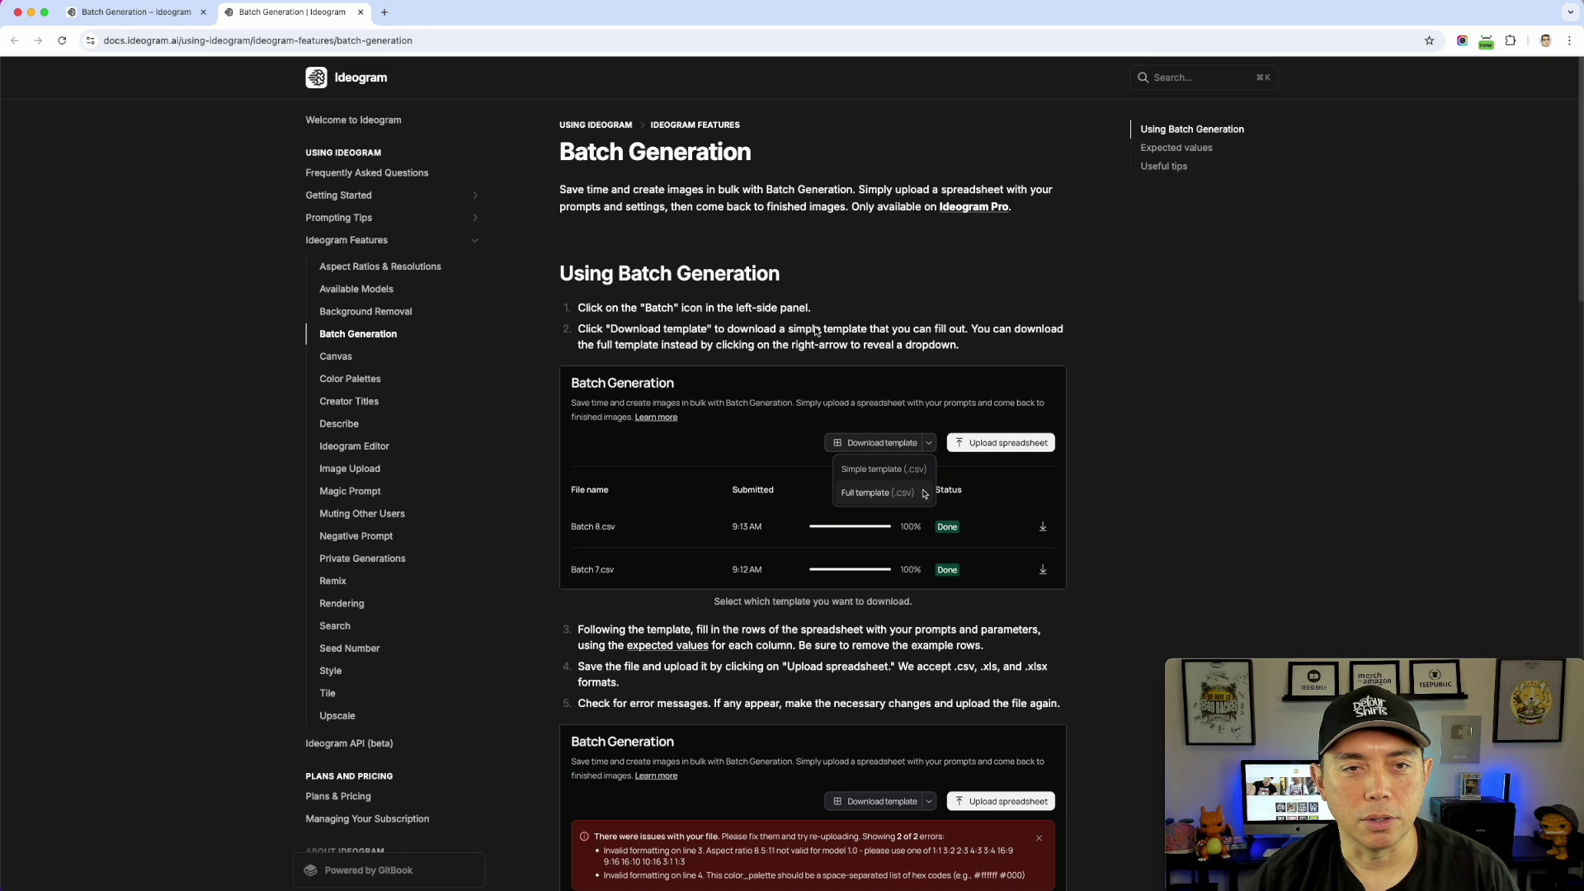
{"action": "scroll", "coordinate": [1128, 396], "scroll_direction": "down", "scroll_amount": 5}
{"action": "scroll", "coordinate": [1130, 427], "scroll_direction": "down", "scroll_amount": 15}
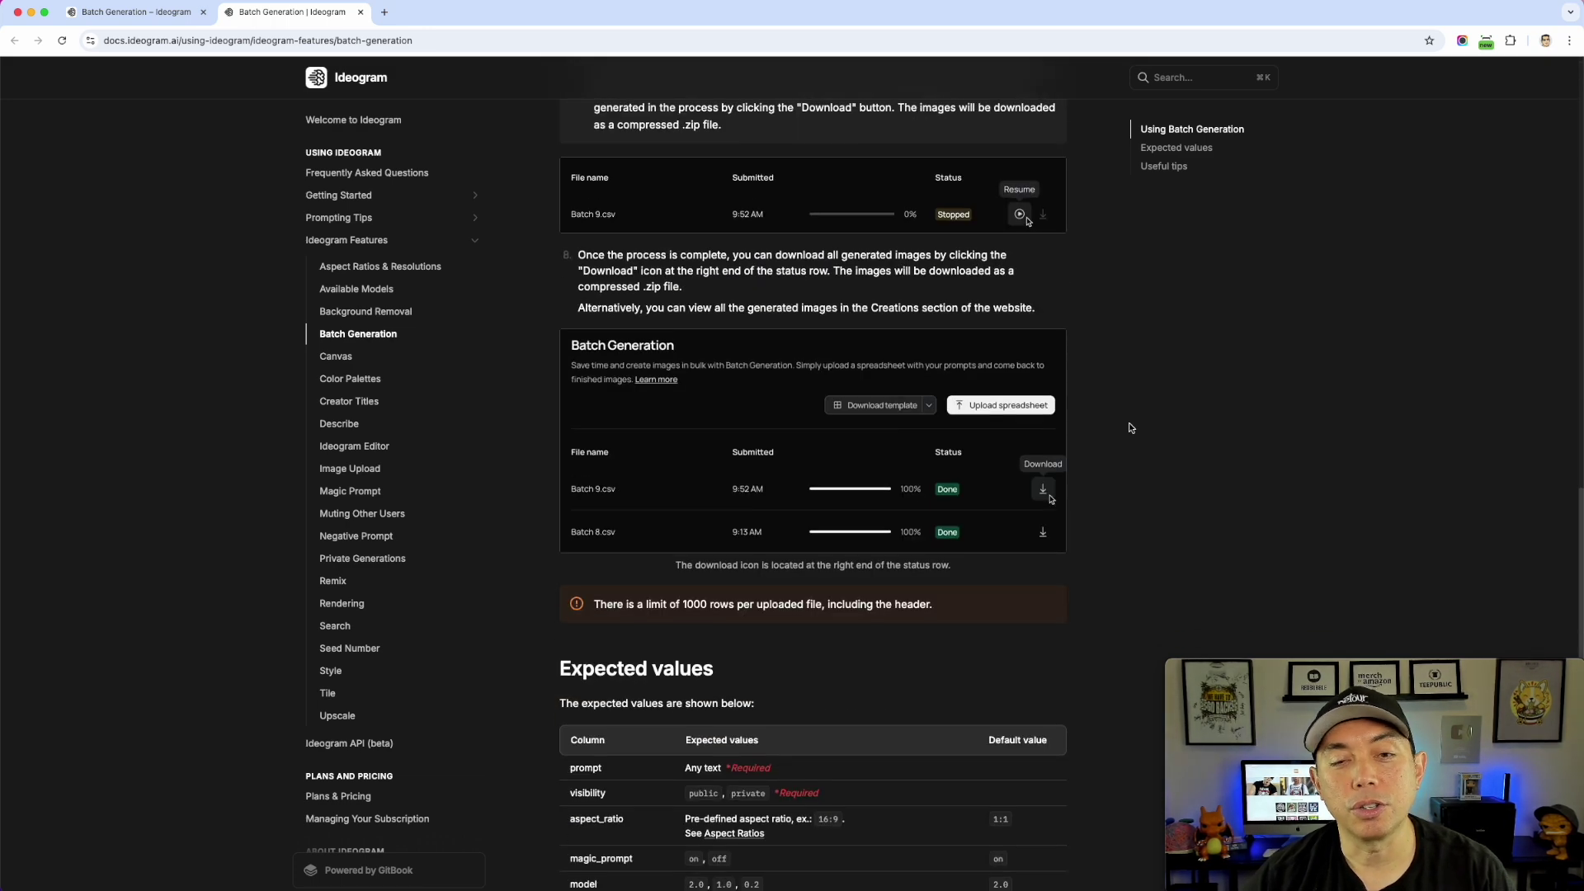
{"action": "scroll", "coordinate": [1131, 428], "scroll_direction": "up", "scroll_amount": 20}
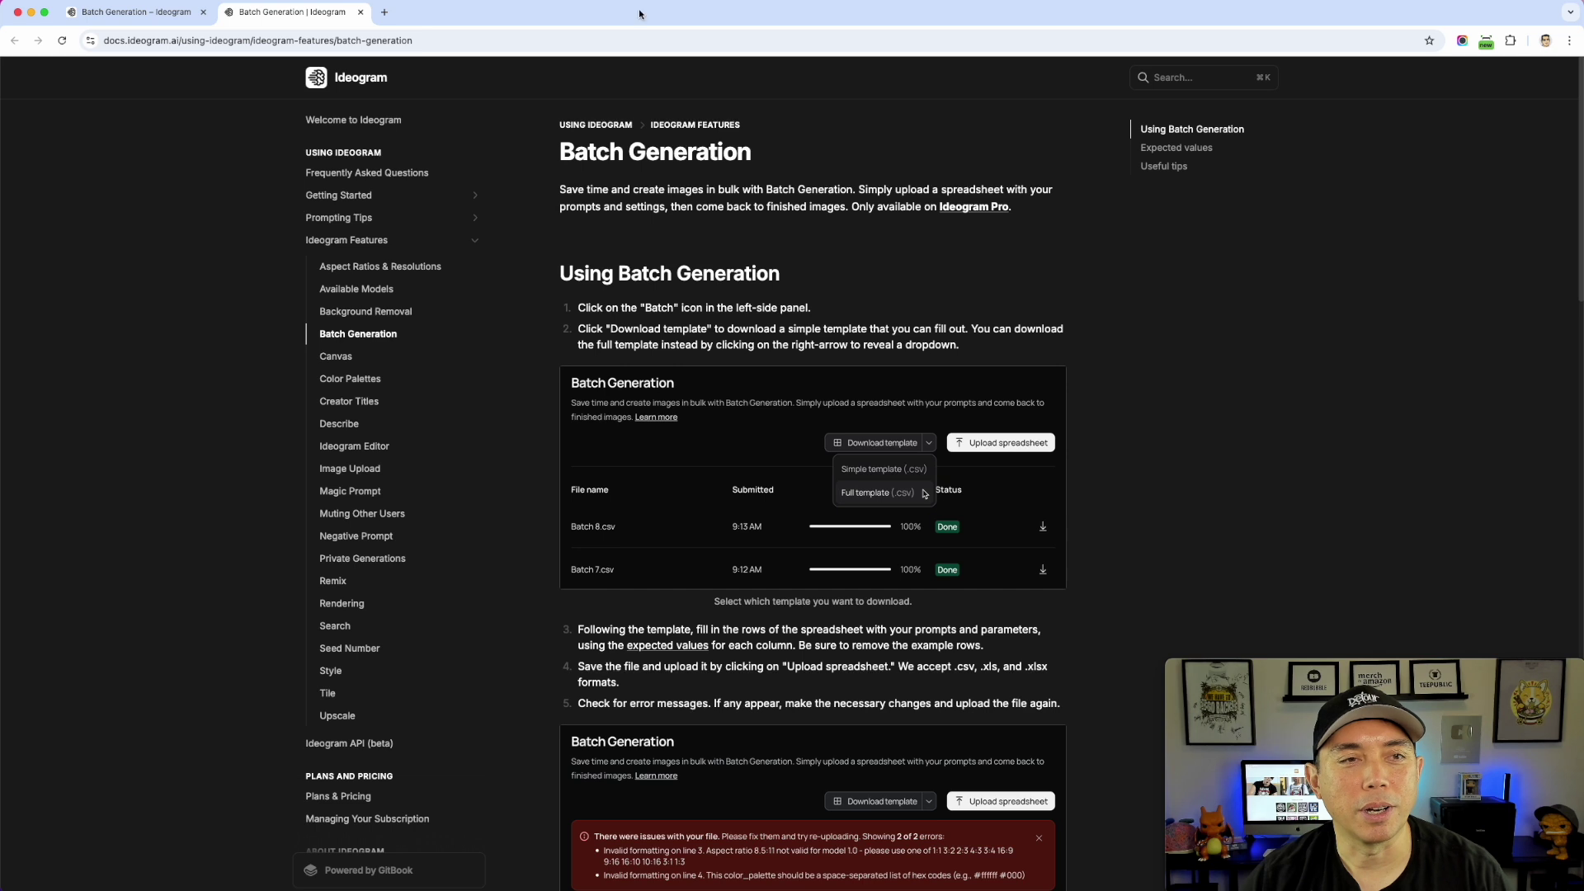
{"action": "left_click", "coordinate": [360, 11]}
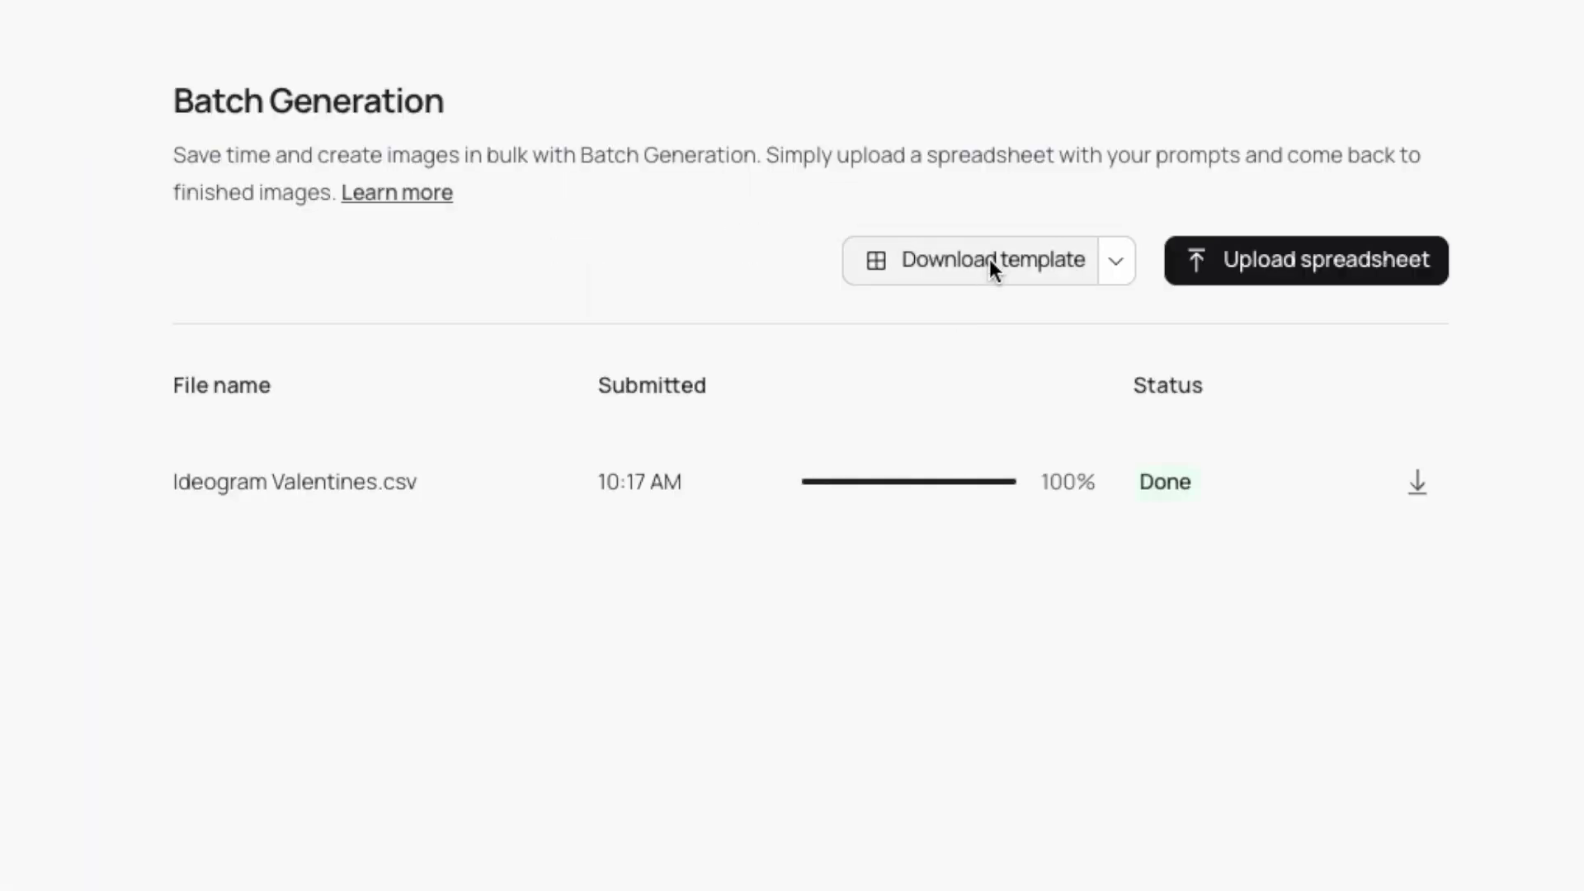
- Download both the full and the simple CSV templates for batch generation
{"action": "left_click", "coordinate": [1114, 261]}
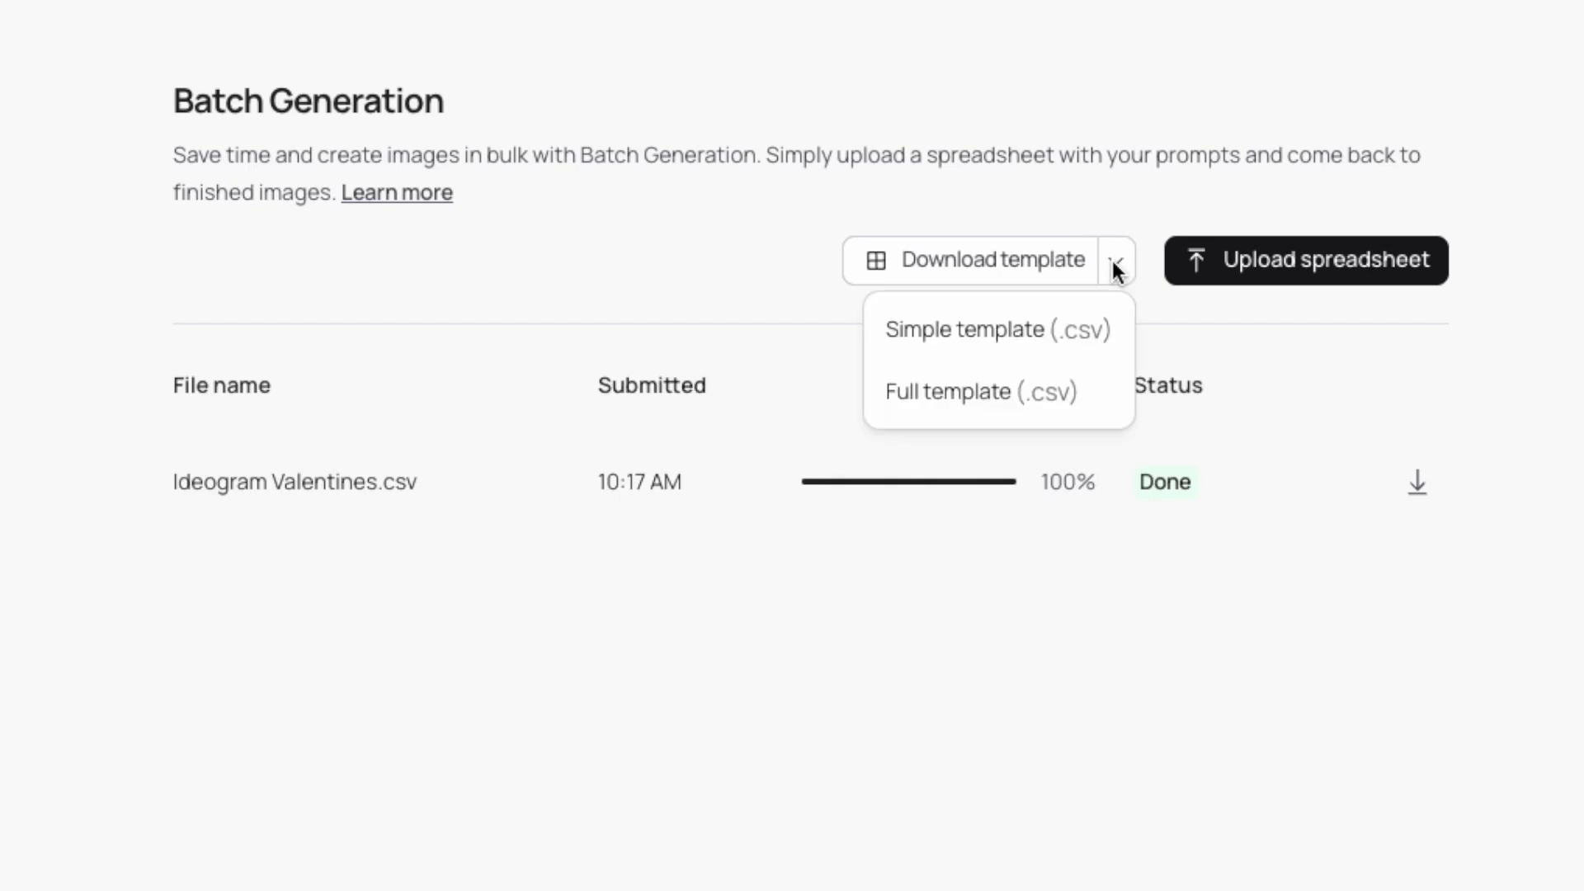
{"action": "left_click", "coordinate": [967, 391]}
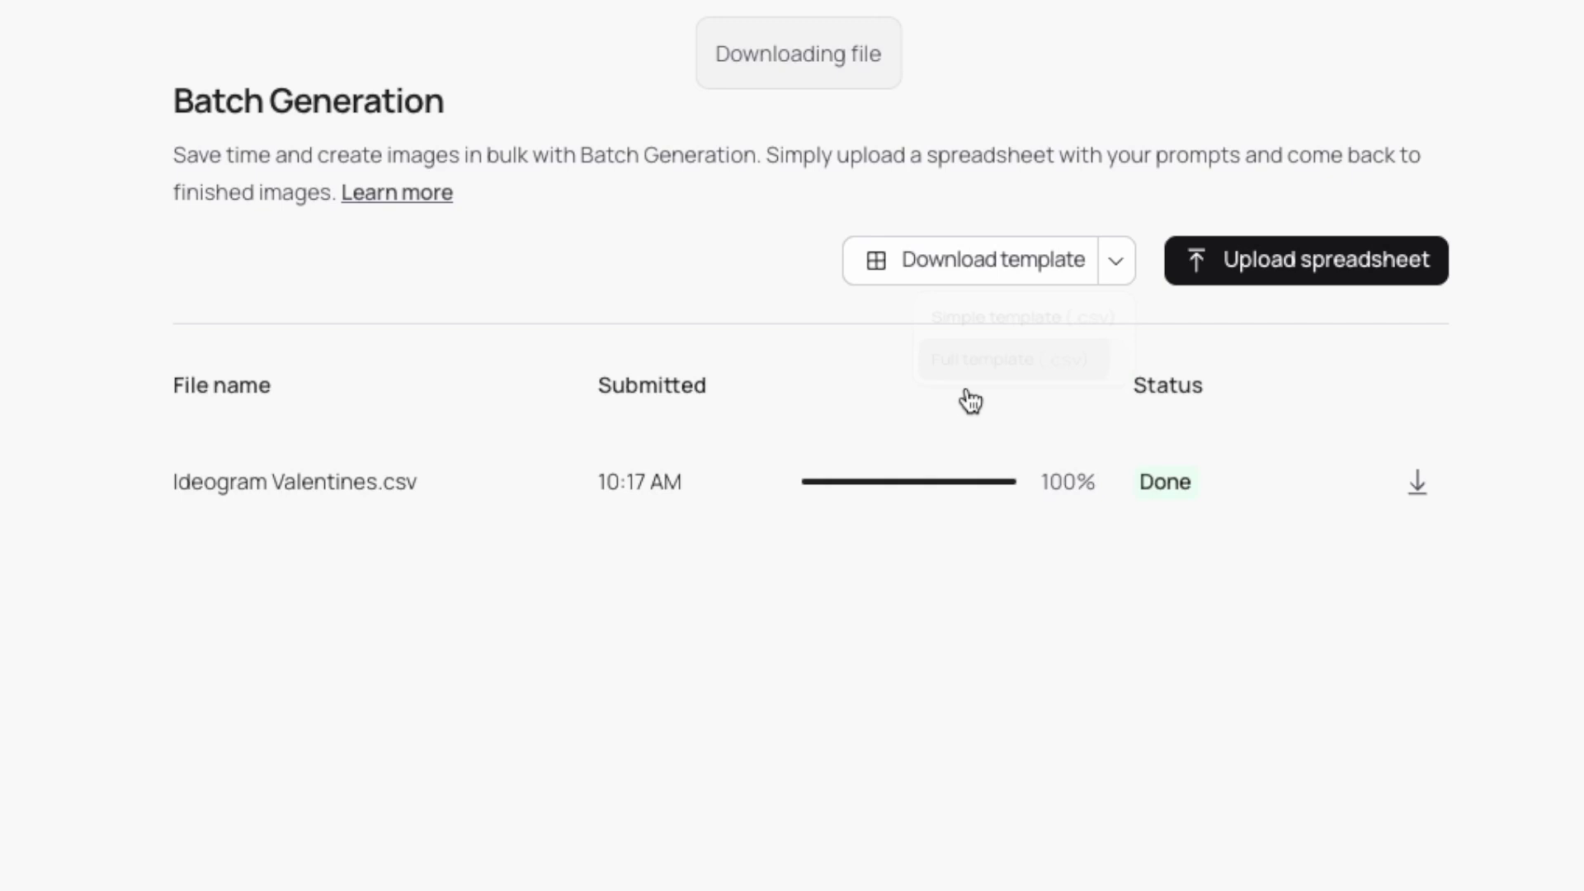
{"action": "left_click", "coordinate": [1107, 261]}
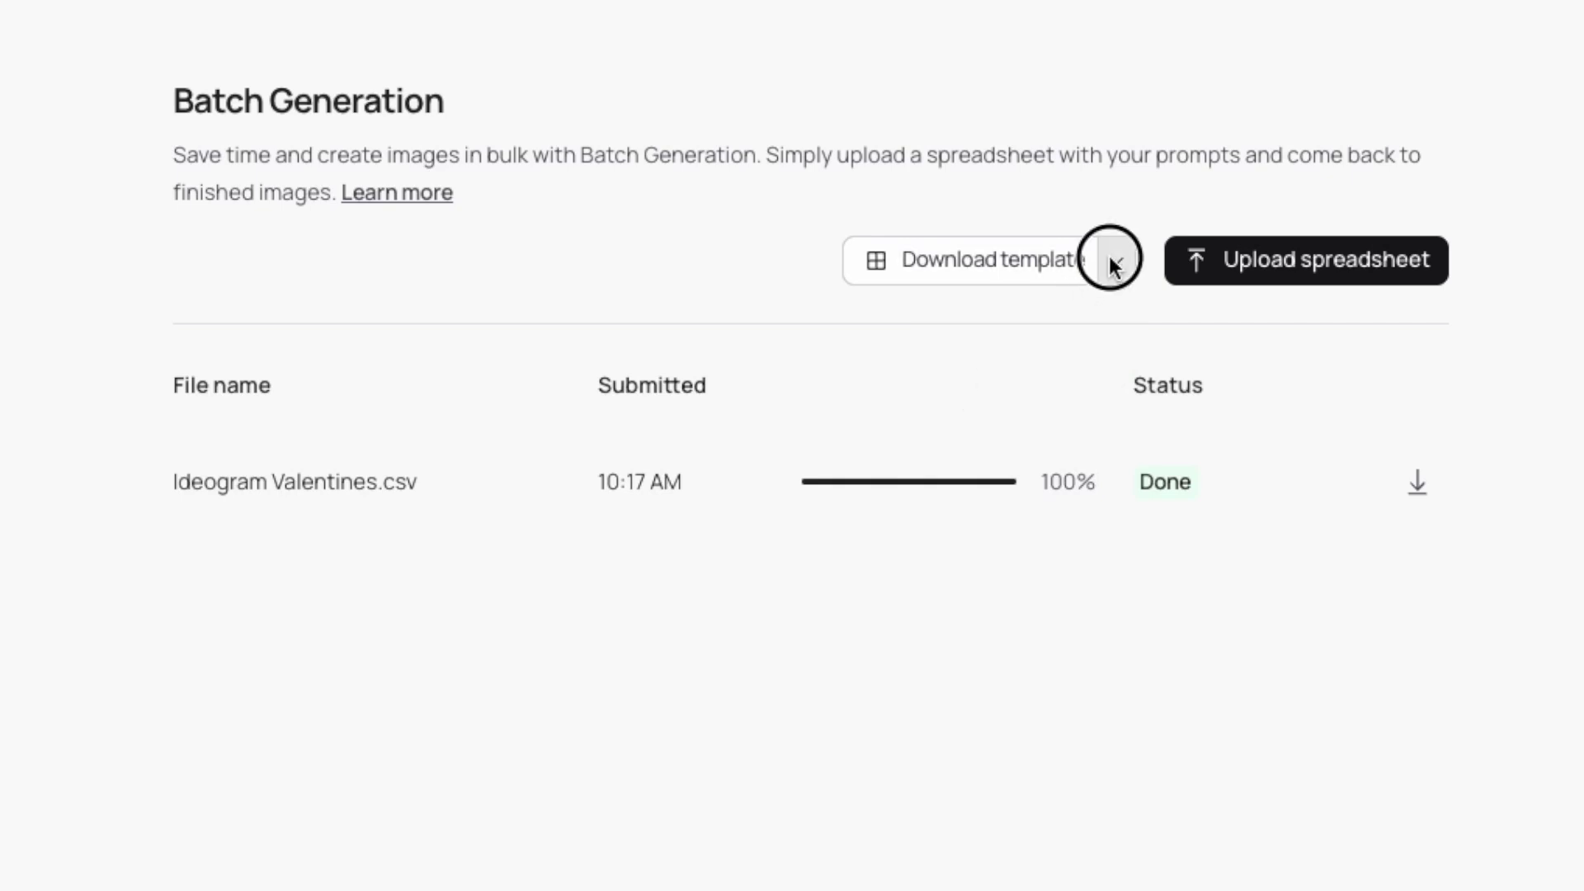
{"action": "left_click", "coordinate": [1022, 323]}
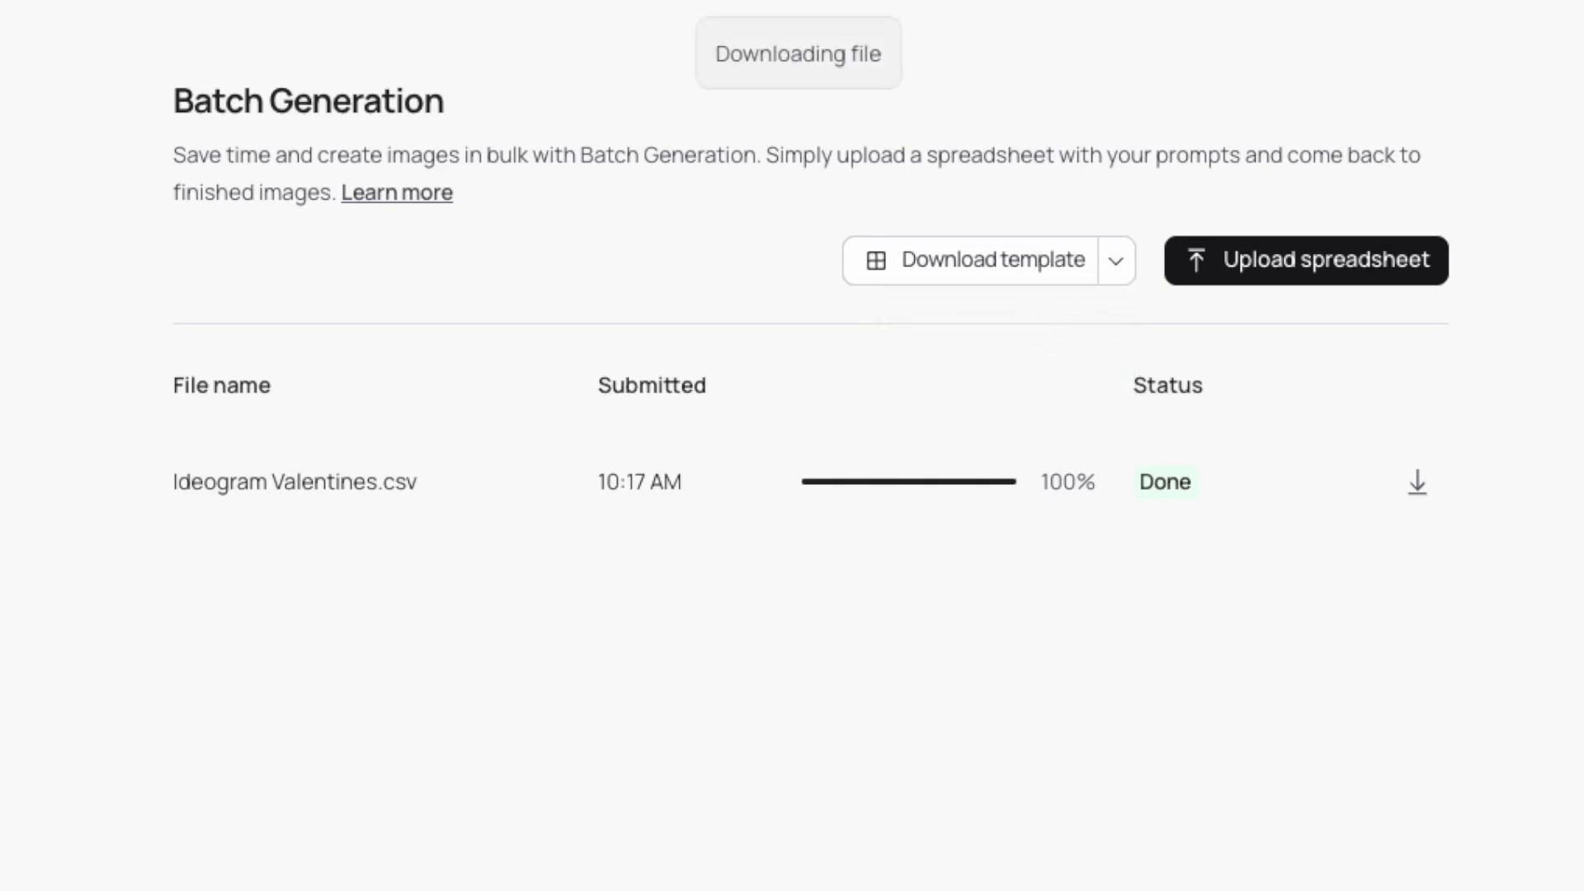
{"action": "left_click", "coordinate": [1116, 262]}
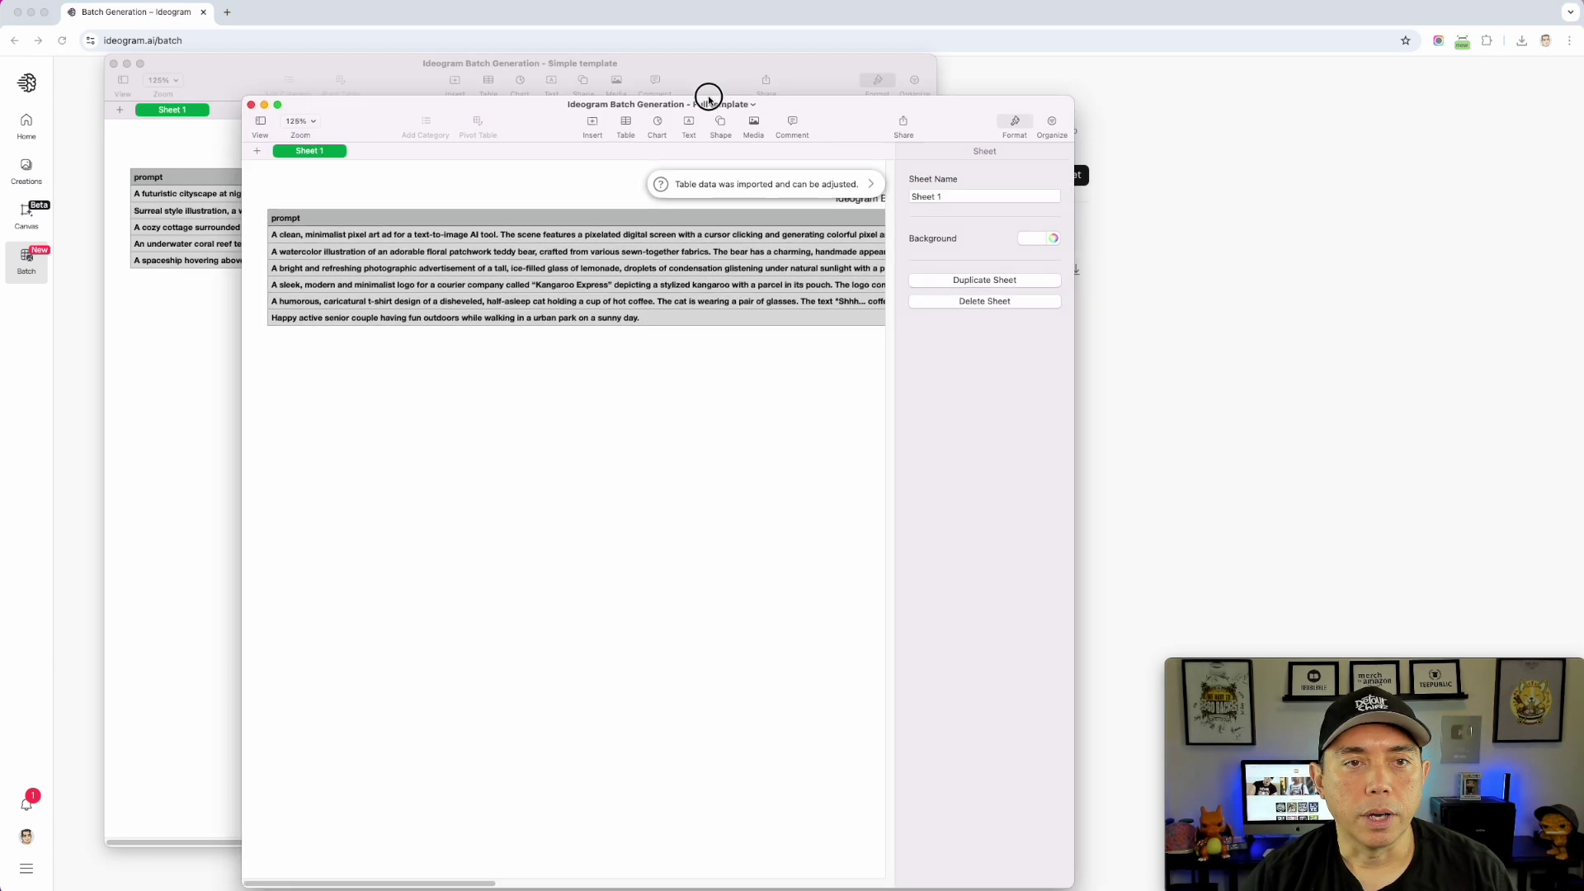
- In Numbers, move the full template spreadsheet aside and bring the simple template forward to examine its columns and example rows
{"action": "left_click_drag", "start_coordinate": [706, 95], "coordinate": [792, 56]}
{"action": "left_click", "coordinate": [256, 63]}
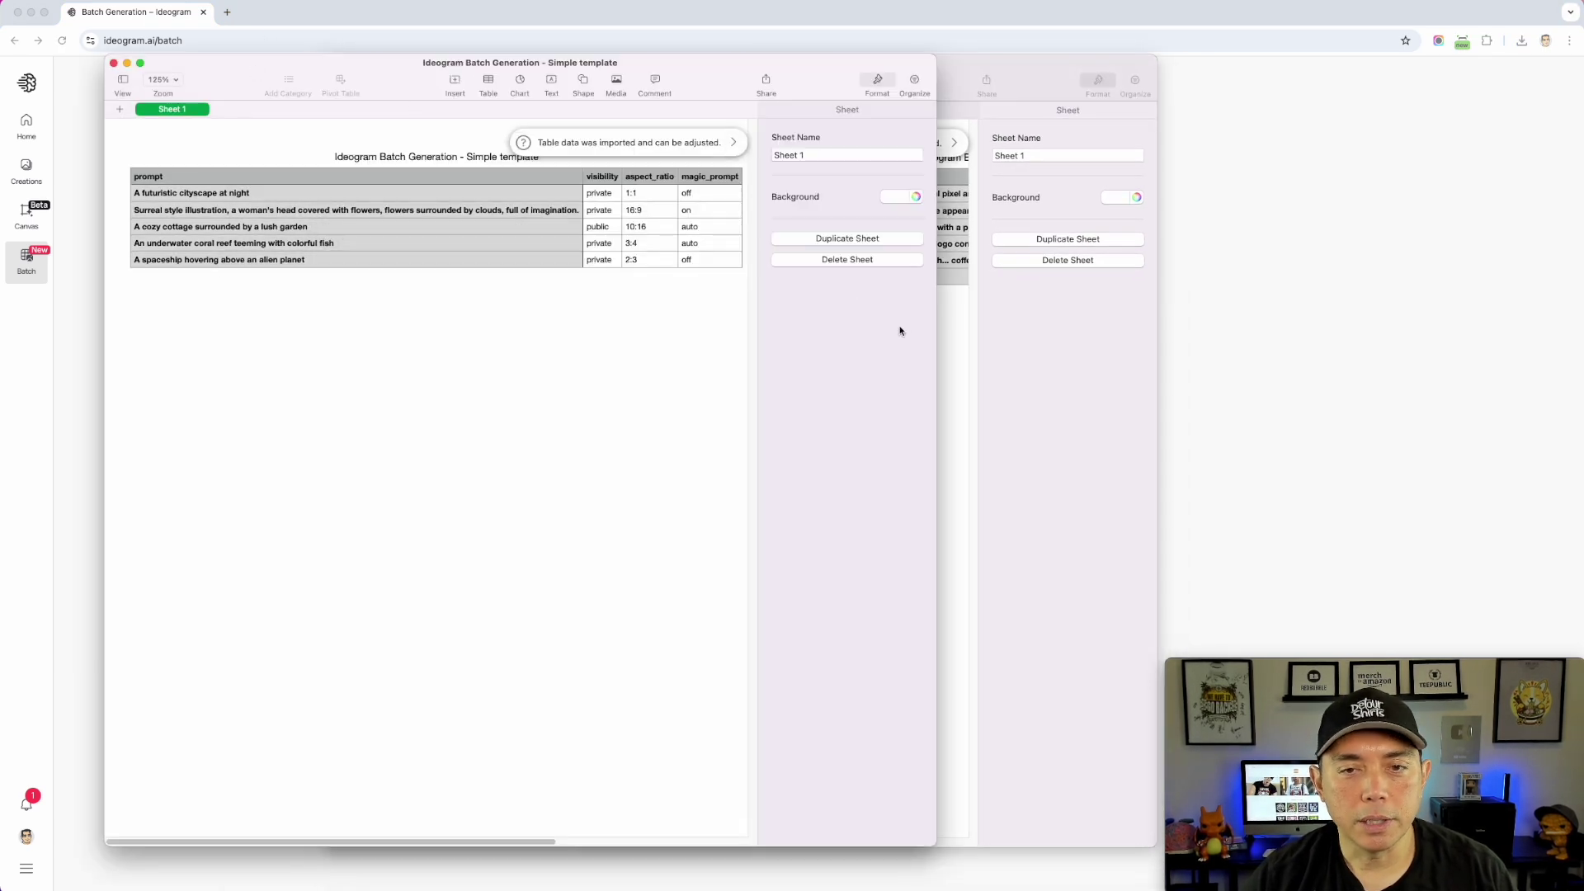
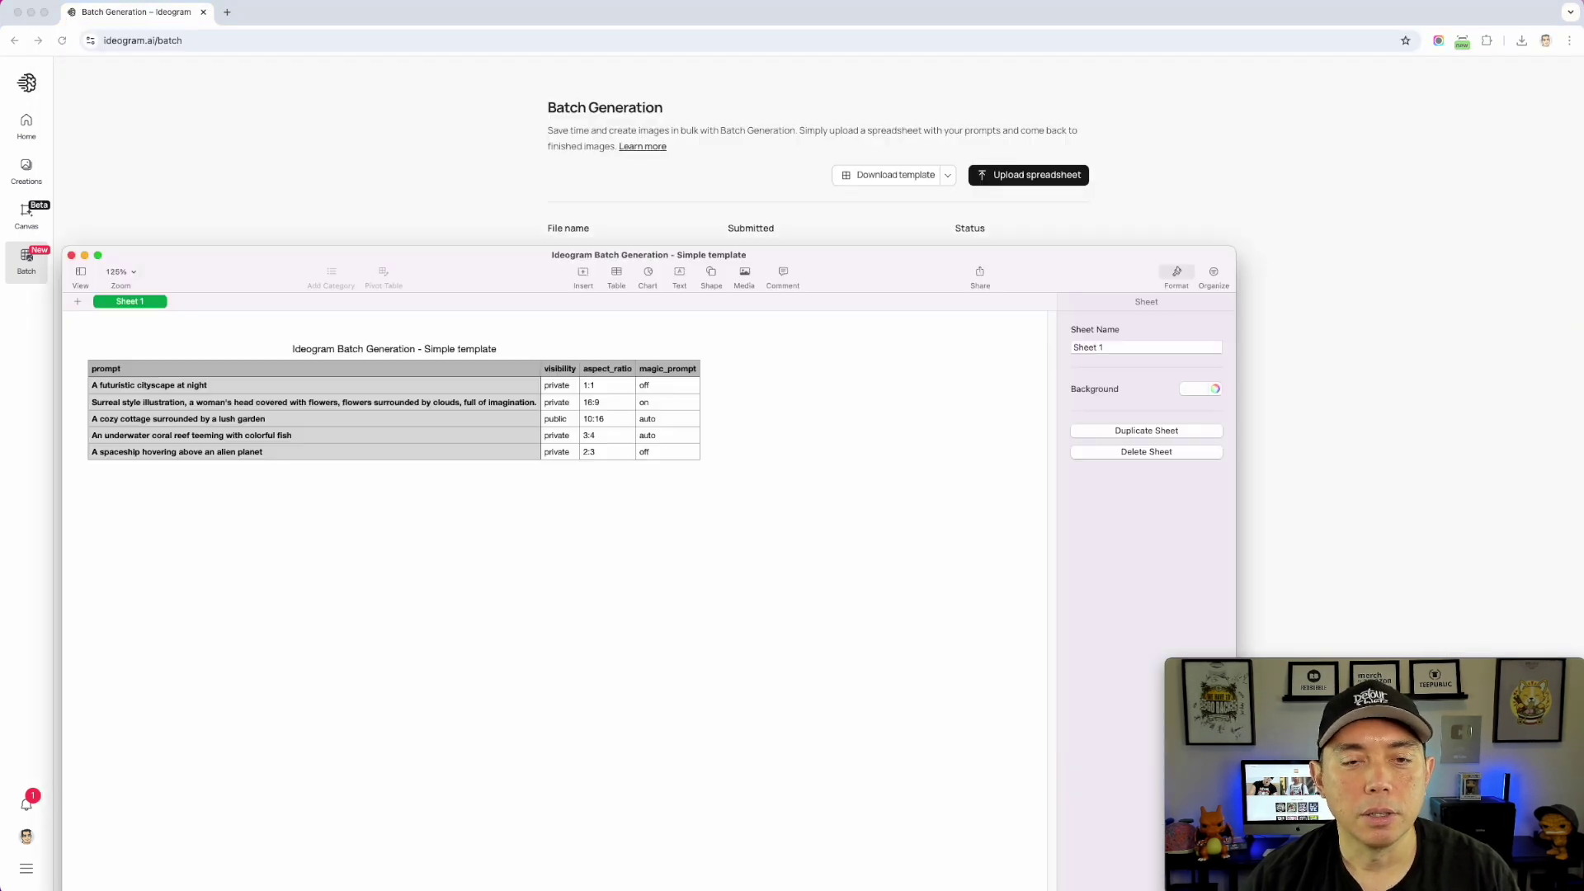
{"action": "left_click_drag", "start_coordinate": [305, 263], "coordinate": [297, 52]}
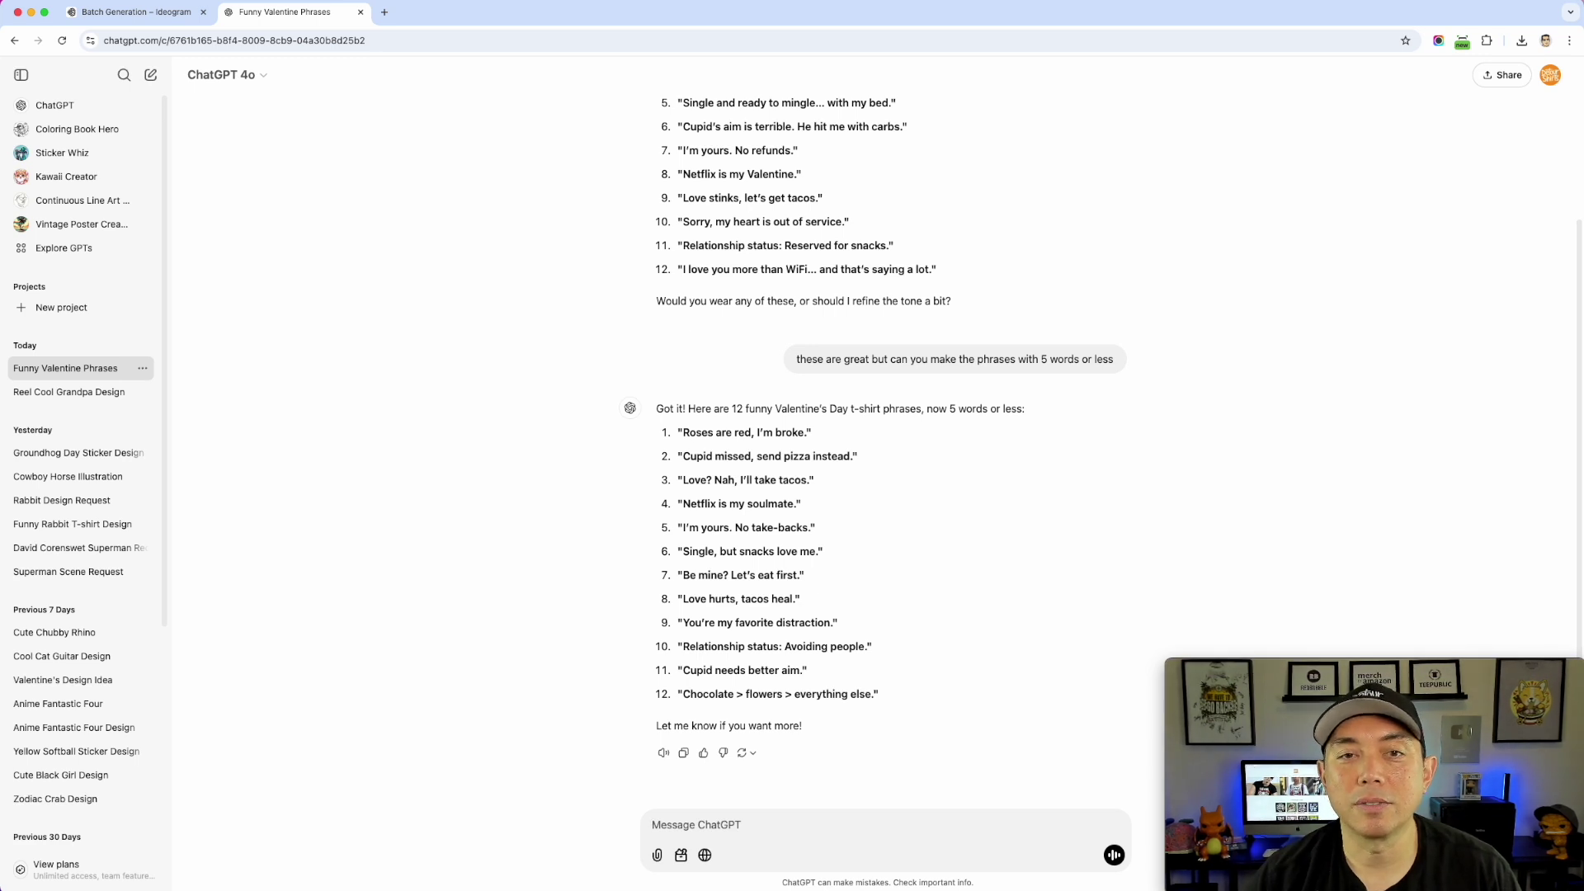
- Switch to the Ideogram Valentines spreadsheet in Numbers and examine its t-shirt prompts, visibility, aspect ratio and magic prompt values through the last row
{"action": "key", "text": "super+Tab"}
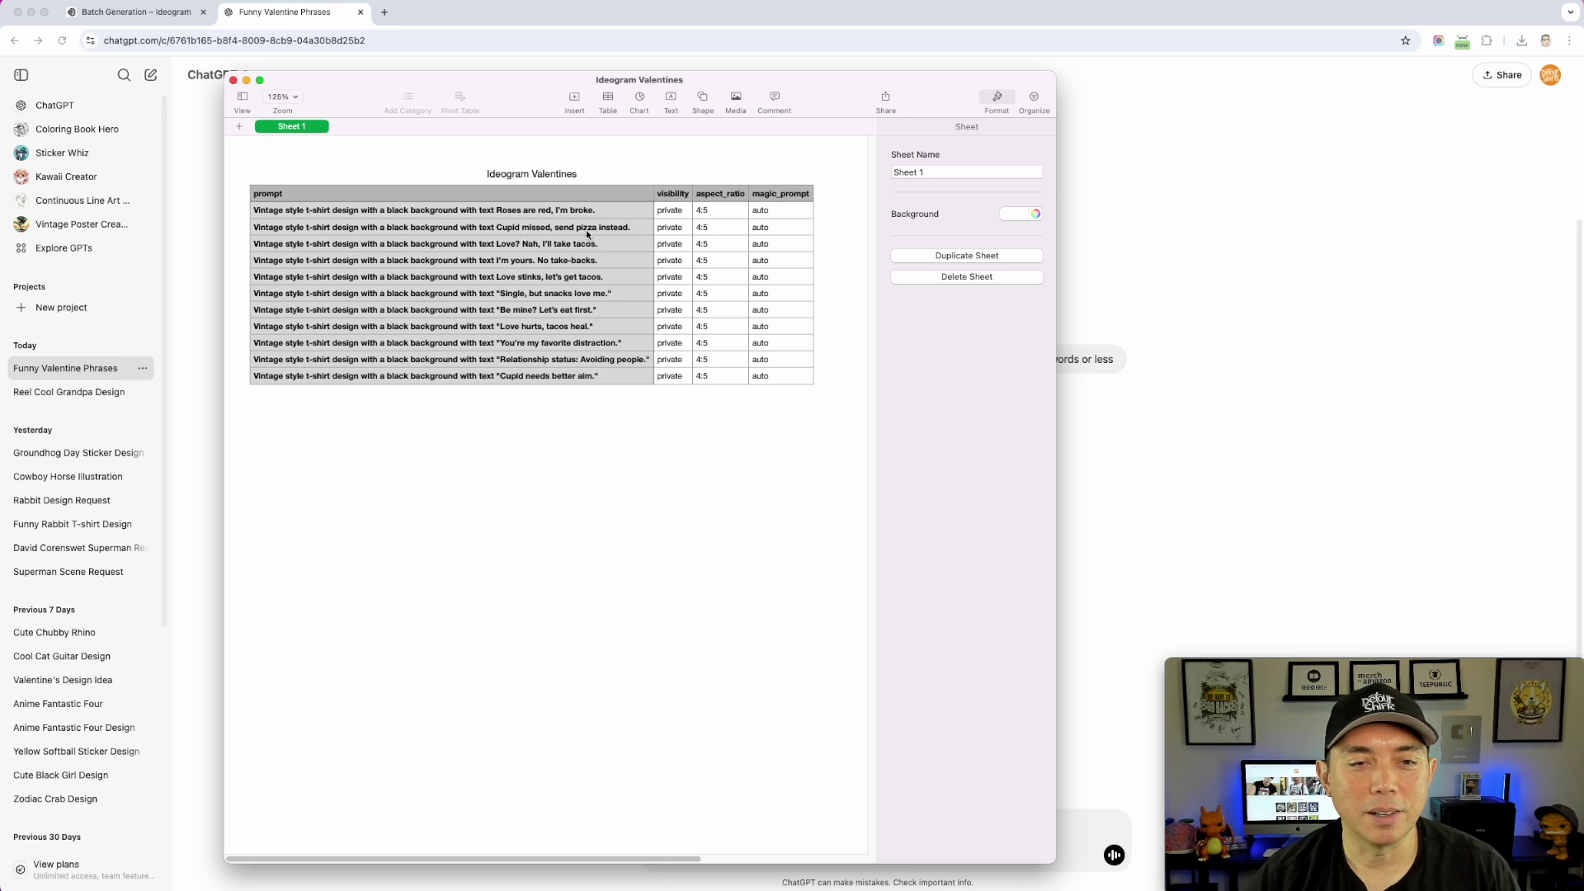
{"action": "left_click_drag", "start_coordinate": [523, 88], "coordinate": [1186, 359]}
{"action": "left_click_drag", "start_coordinate": [1415, 348], "coordinate": [757, 78]}
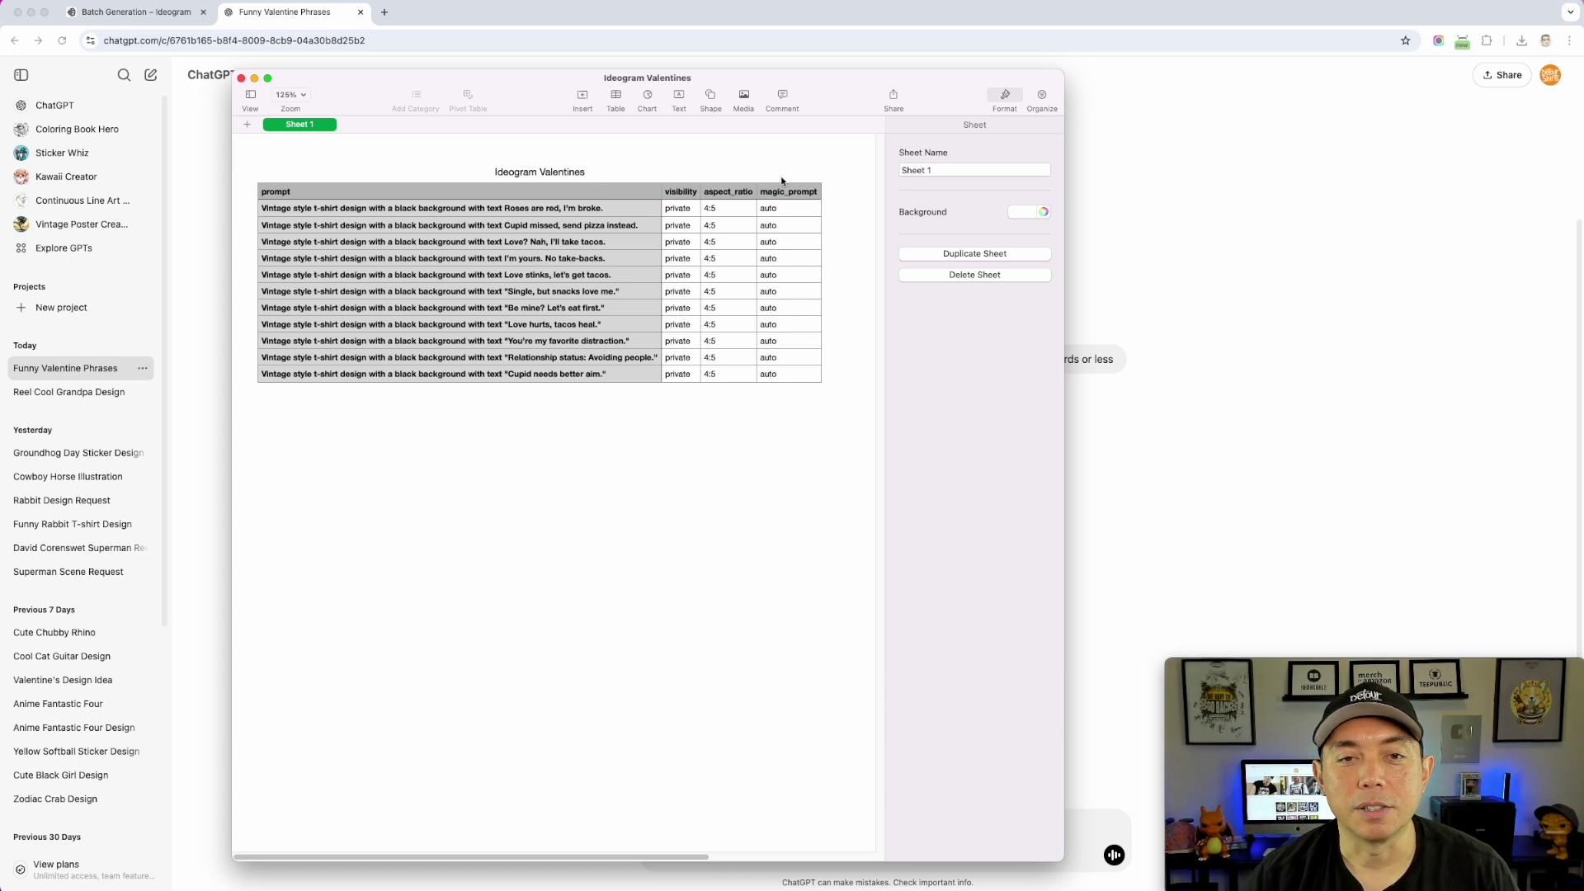
{"action": "left_click", "coordinate": [360, 86]}
{"action": "left_click_drag", "start_coordinate": [360, 85], "coordinate": [334, 74]}
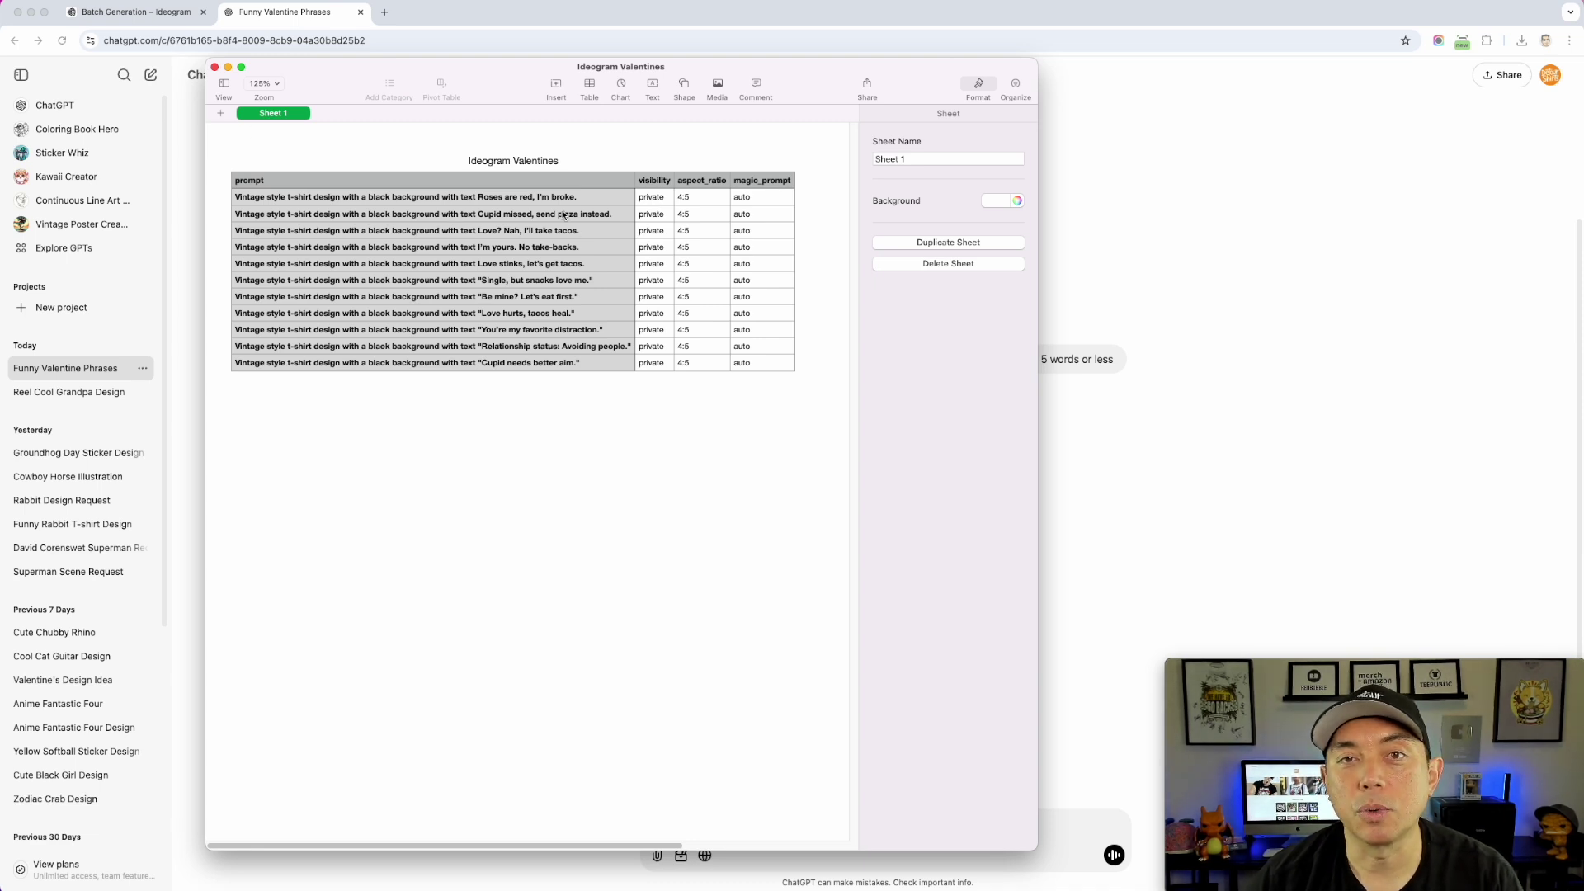
{"action": "left_click", "coordinate": [249, 369]}
{"action": "mouse_move", "coordinate": [219, 379]}
{"action": "left_mouse_down"}
{"action": "mouse_move", "coordinate": [220, 523]}
{"action": "mouse_move", "coordinate": [219, 384]}
{"action": "left_mouse_up"}
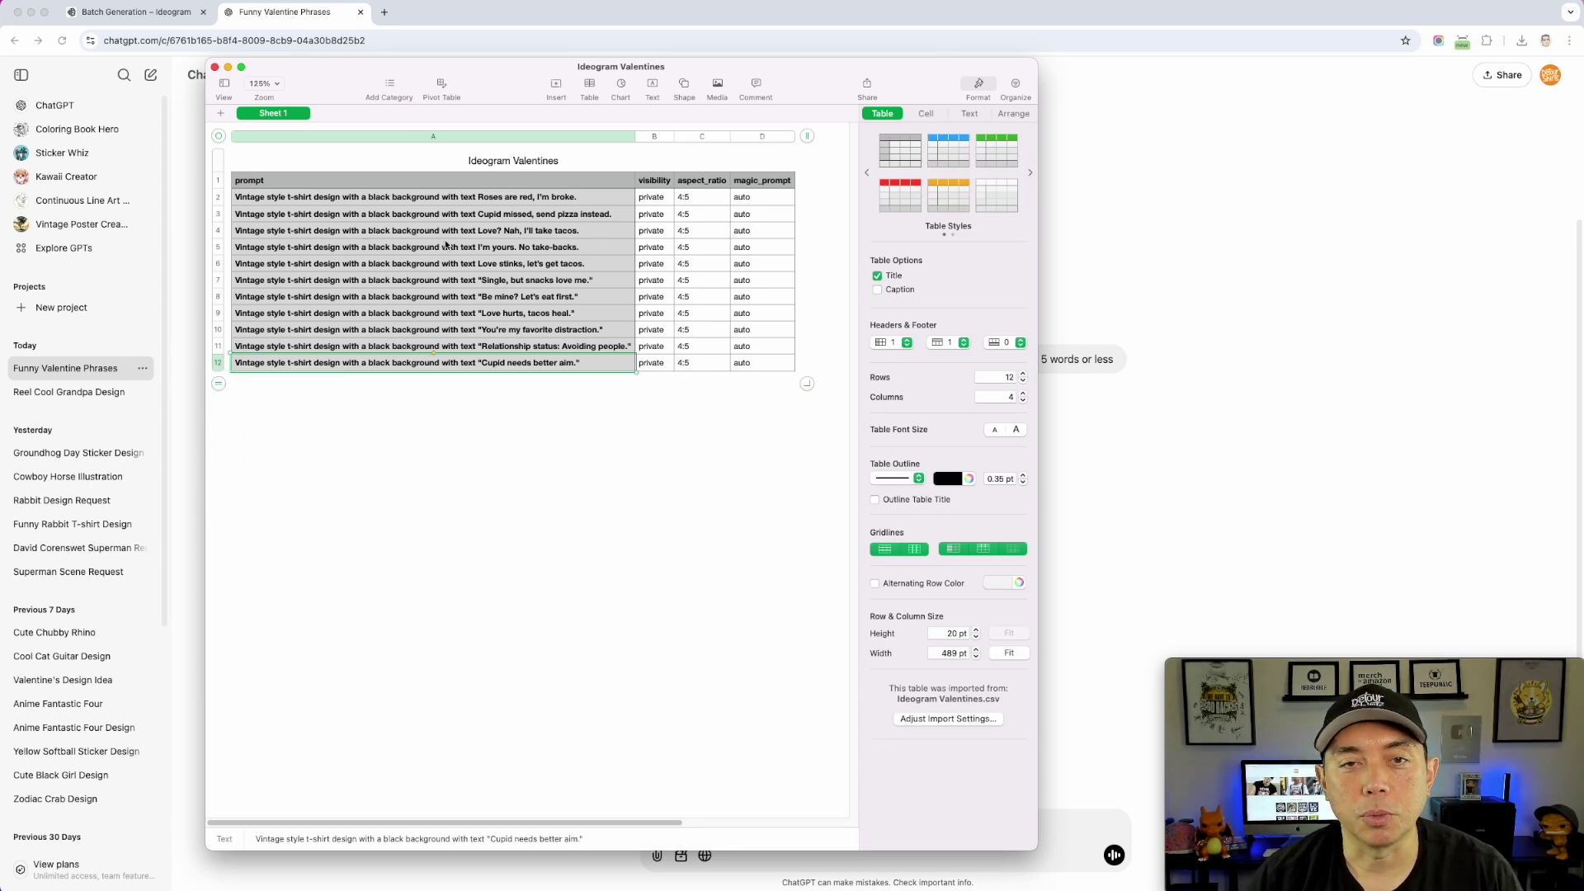
- Return to the Batch Generation page in the browser, view the CSV files available for spreadsheet upload, and cancel without choosing one
{"action": "left_click", "coordinate": [228, 67]}
{"action": "left_click", "coordinate": [163, 16]}
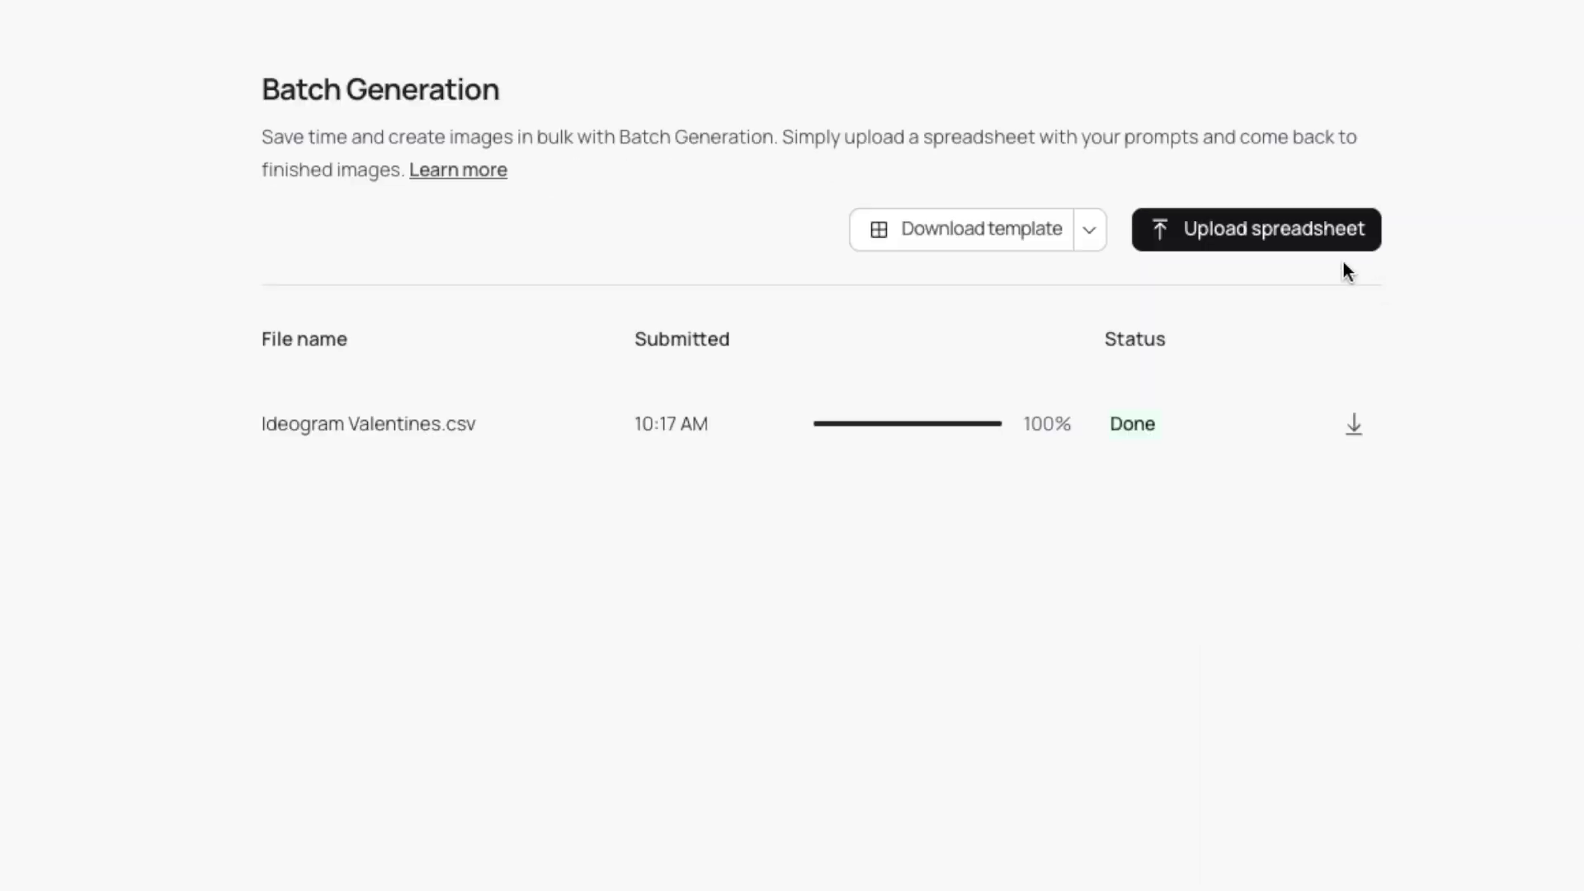
{"action": "left_click", "coordinate": [1250, 231]}
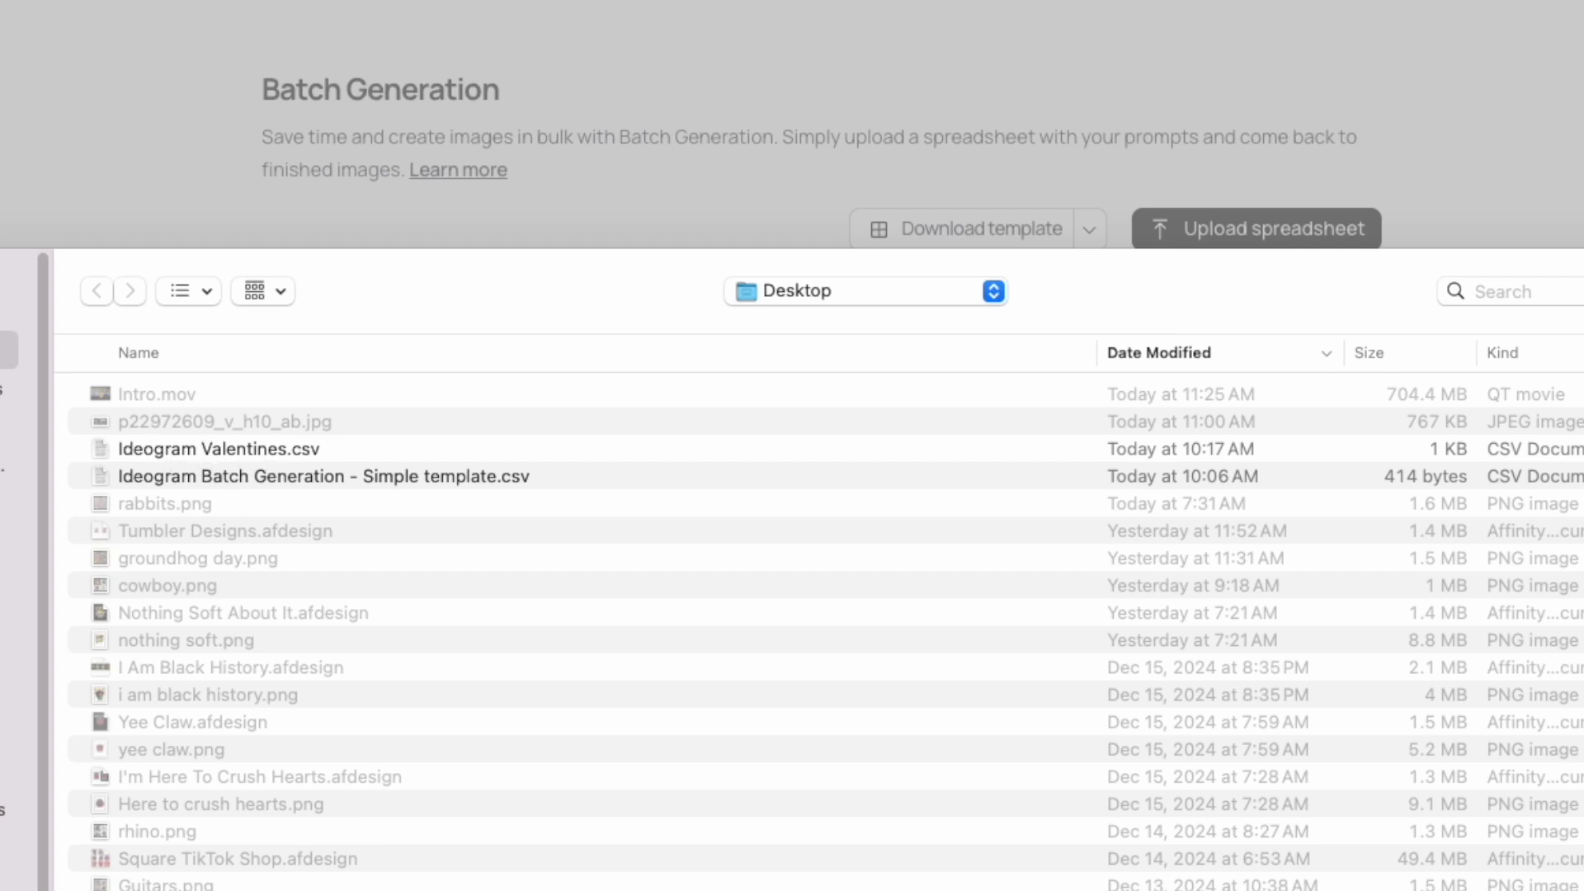
{"action": "key", "text": "Escape"}
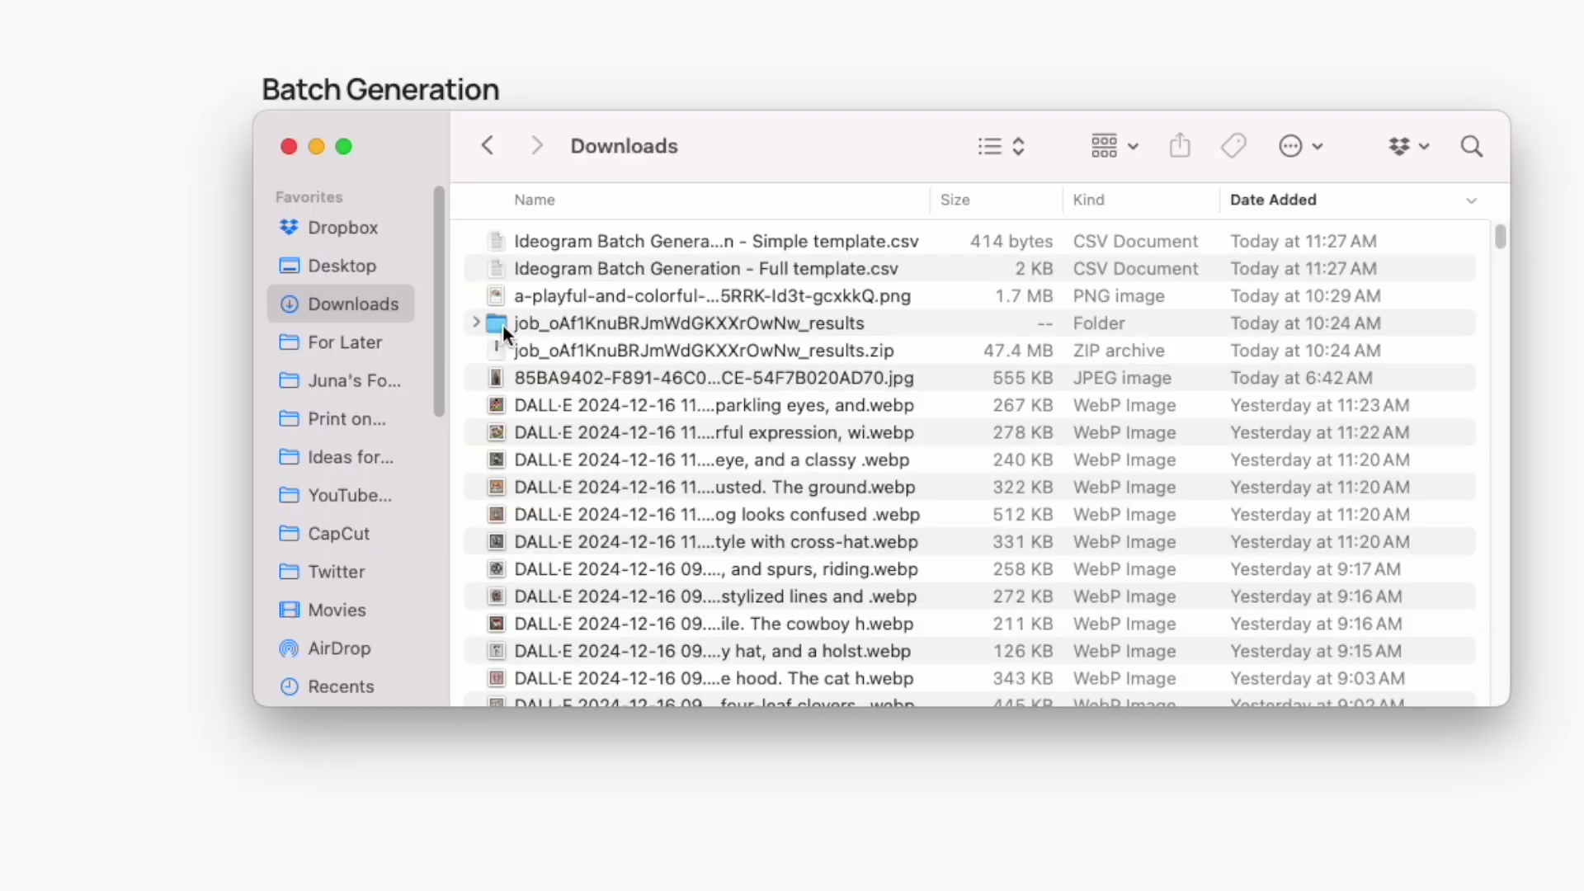
- Open the batch job's results folder in Downloads and enlarge and reposition its Finder window to look over all the files
{"action": "double_click", "coordinate": [526, 325]}
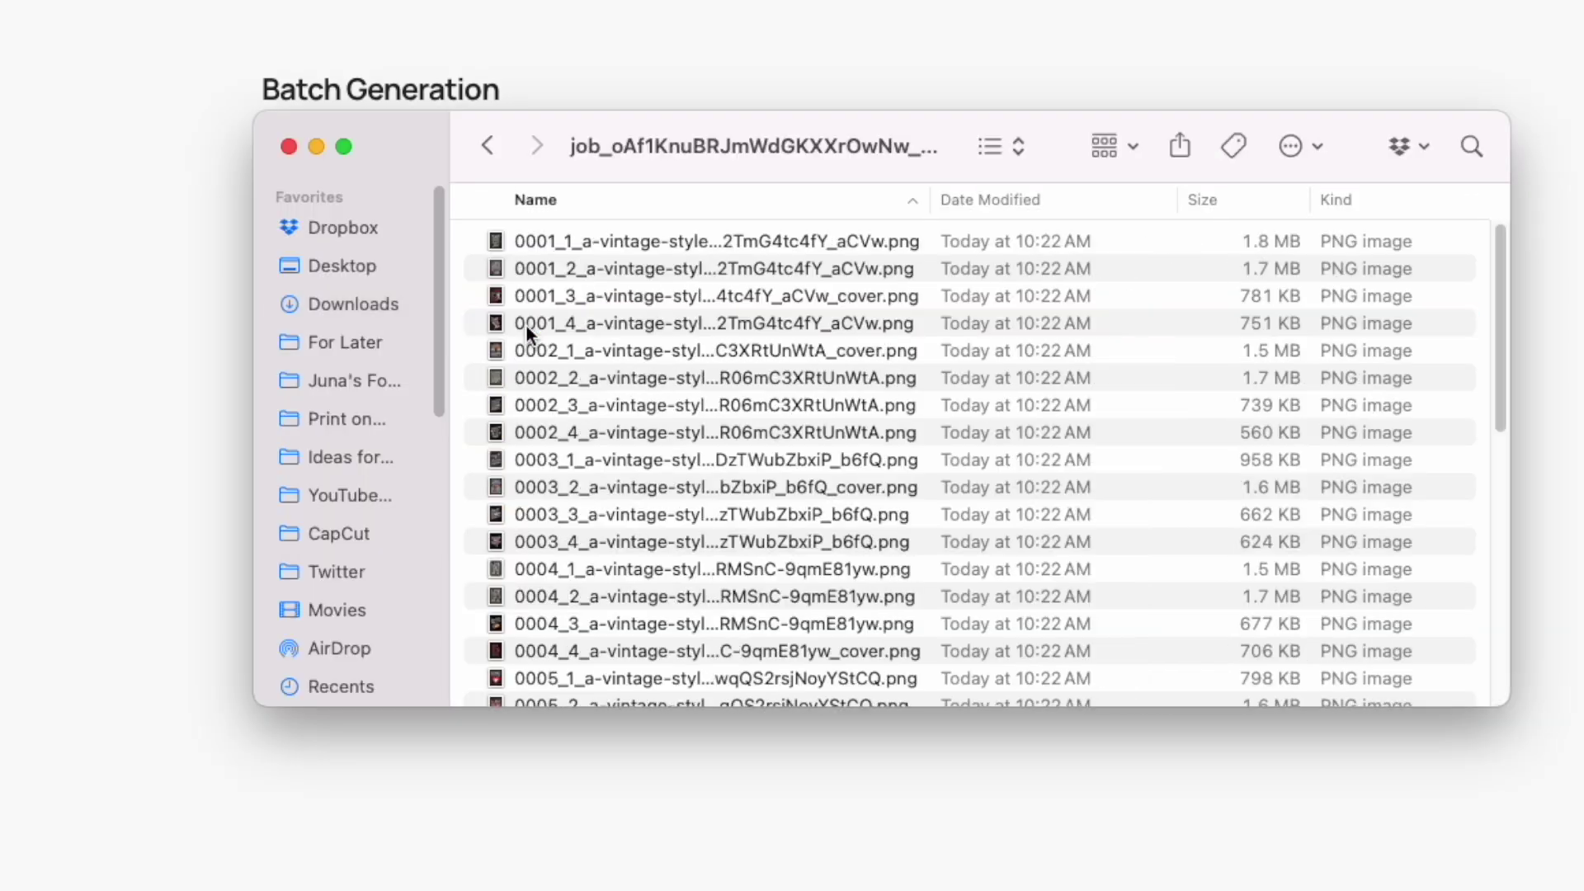
{"action": "double_click", "coordinate": [1122, 706]}
{"action": "left_click_drag", "start_coordinate": [875, 116], "coordinate": [718, 6]}
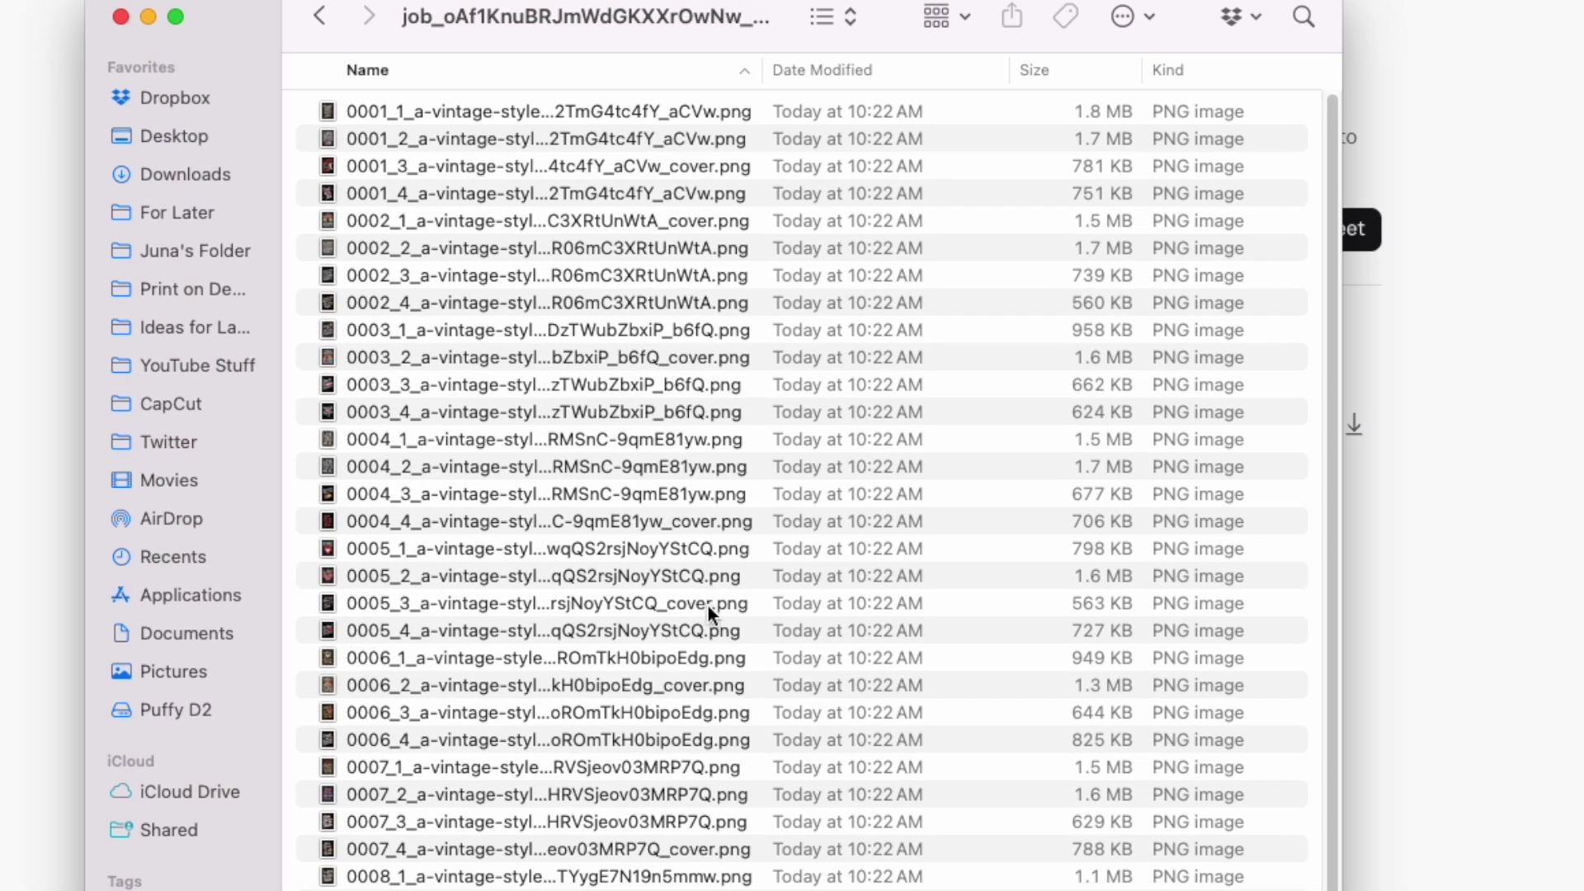
{"action": "scroll", "coordinate": [708, 612], "scroll_direction": "down", "scroll_amount": 1}
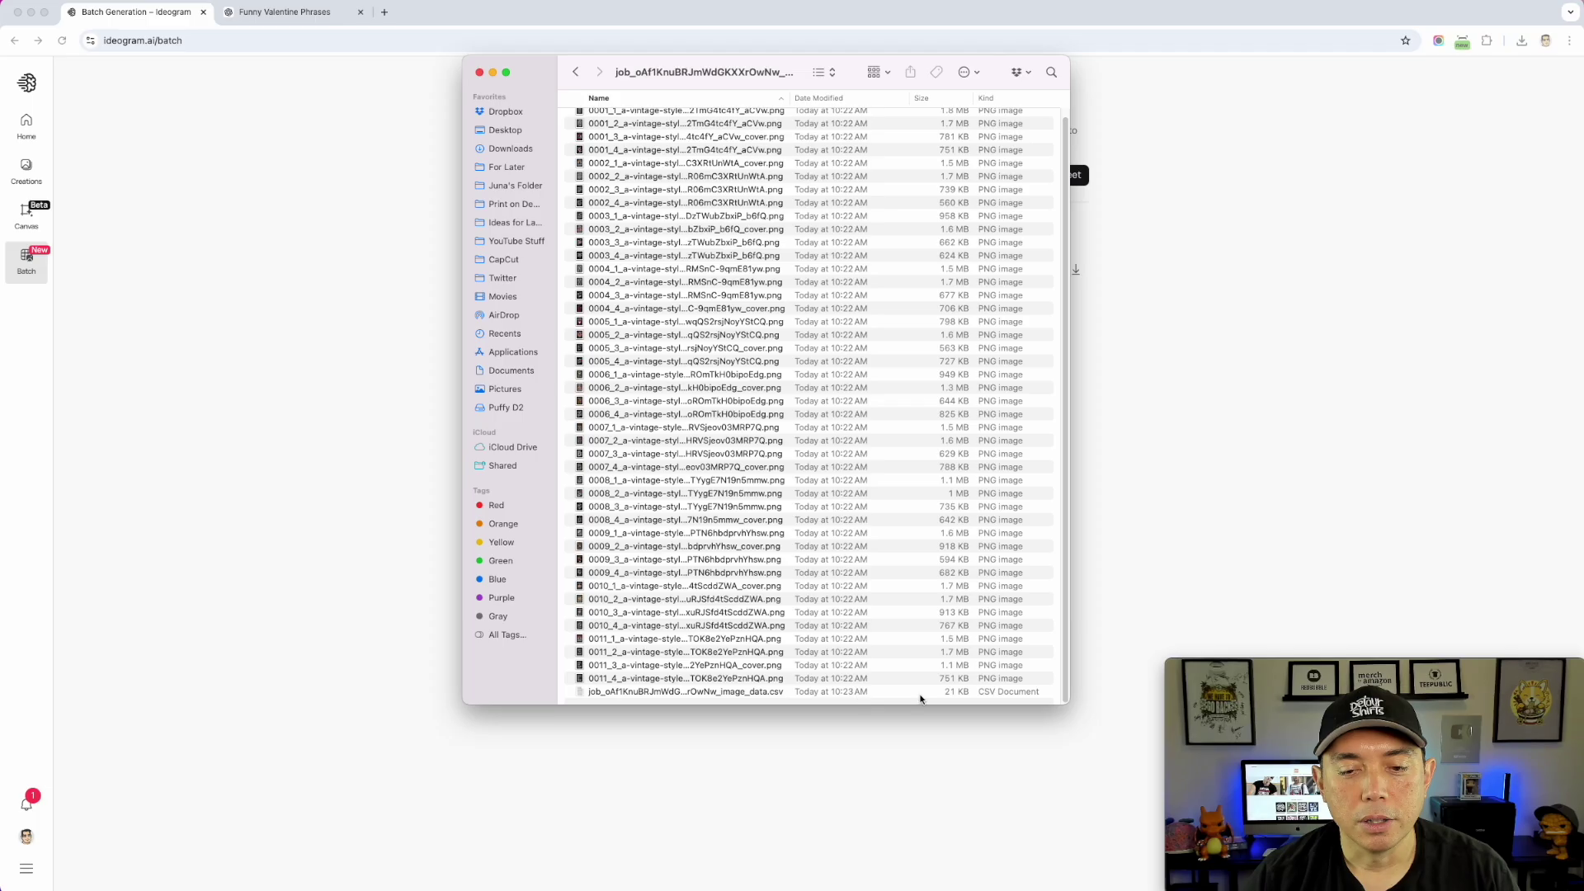
{"action": "scroll", "coordinate": [516, 389], "scroll_direction": "up", "scroll_amount": 1}
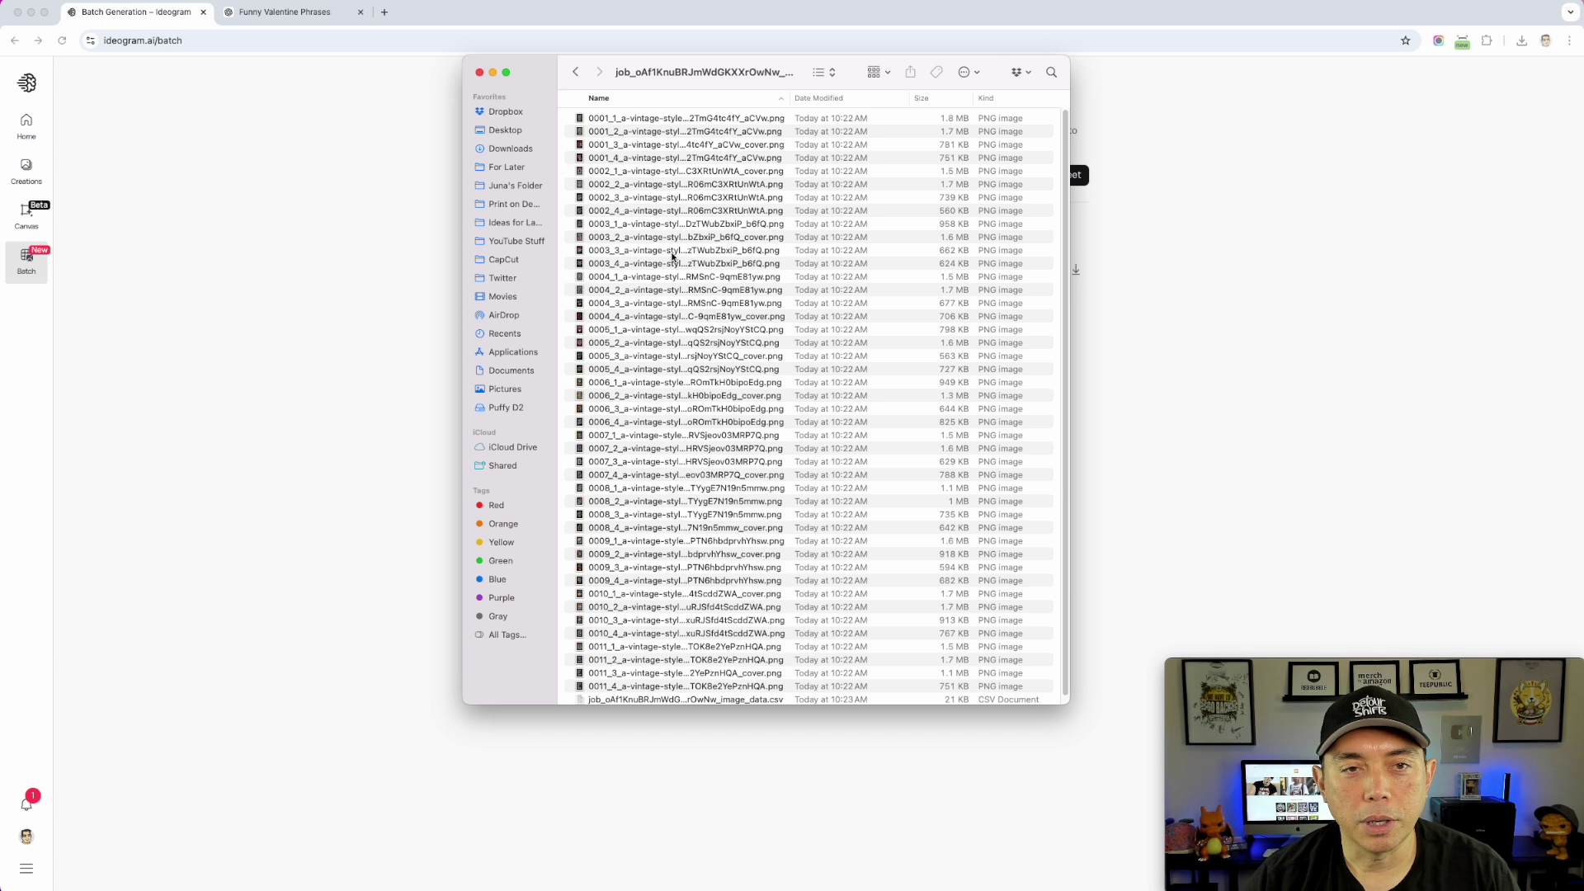
- Select all the PNG images in the results folder, leaving out the CSV file, and open them together in Preview
{"action": "left_click", "coordinate": [622, 121]}
{"action": "scroll", "coordinate": [674, 506], "scroll_direction": "down", "scroll_amount": 1}
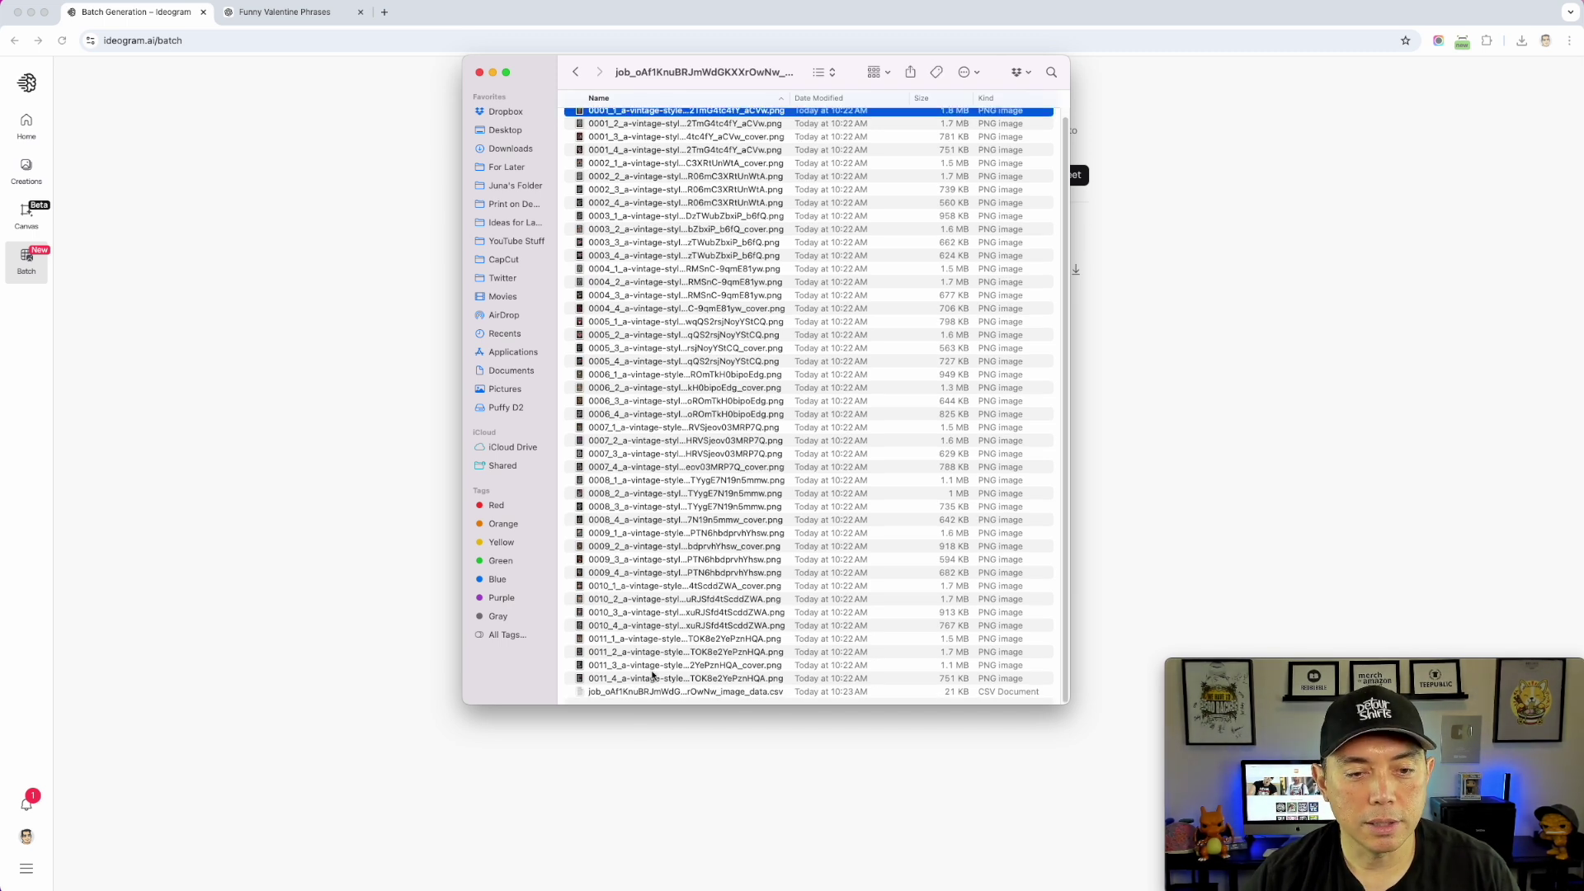
{"action": "left_click", "coordinate": [611, 678], "text": "shift"}
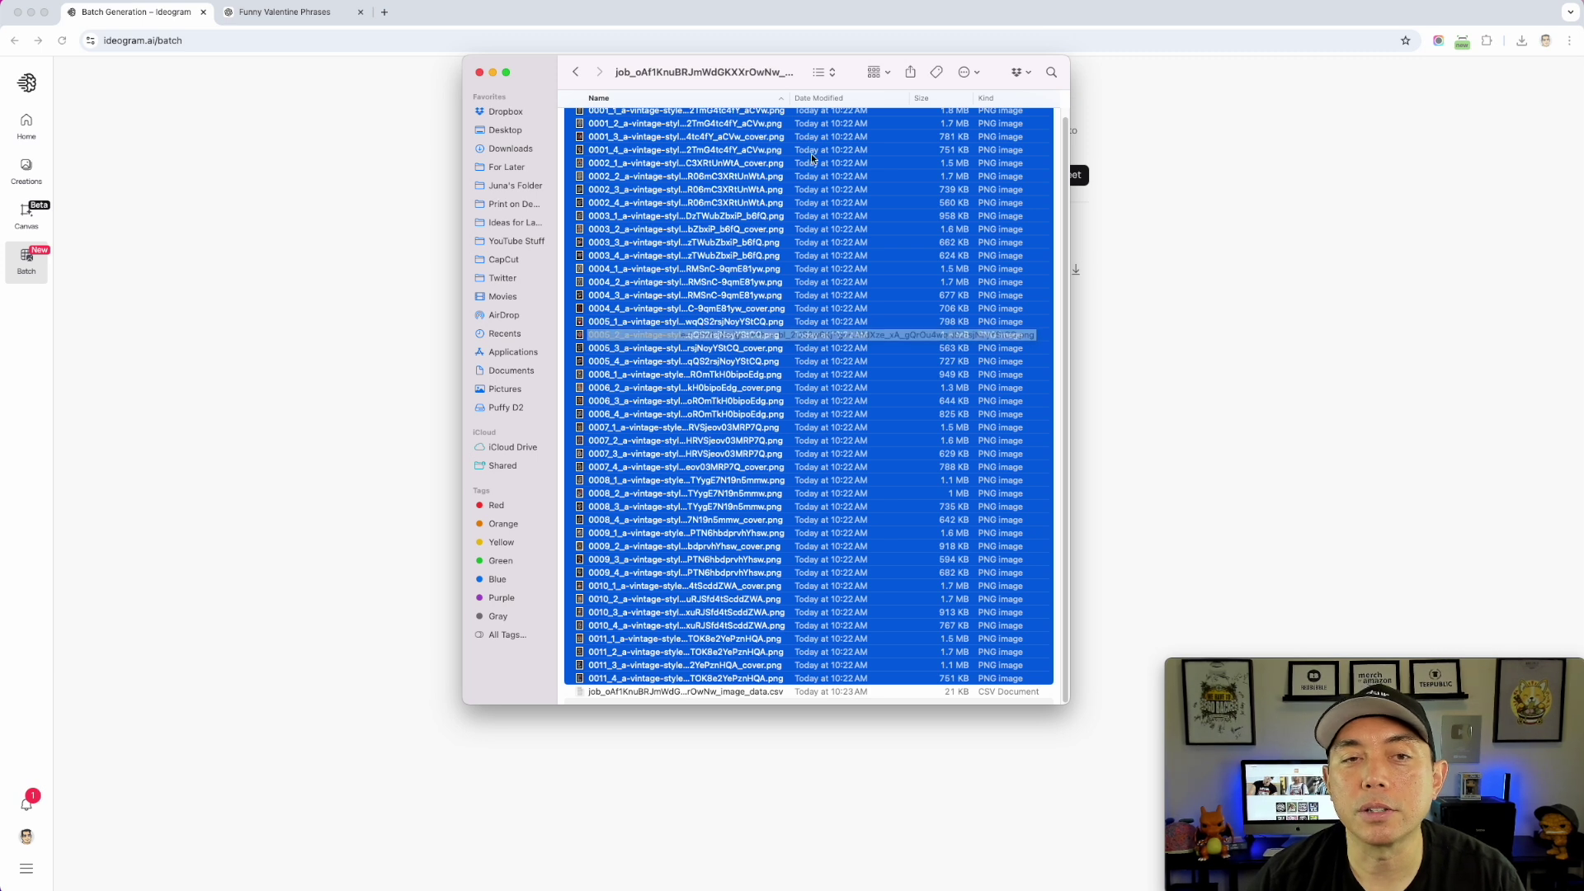
{"action": "scroll", "coordinate": [672, 250], "scroll_direction": "up", "scroll_amount": 1}
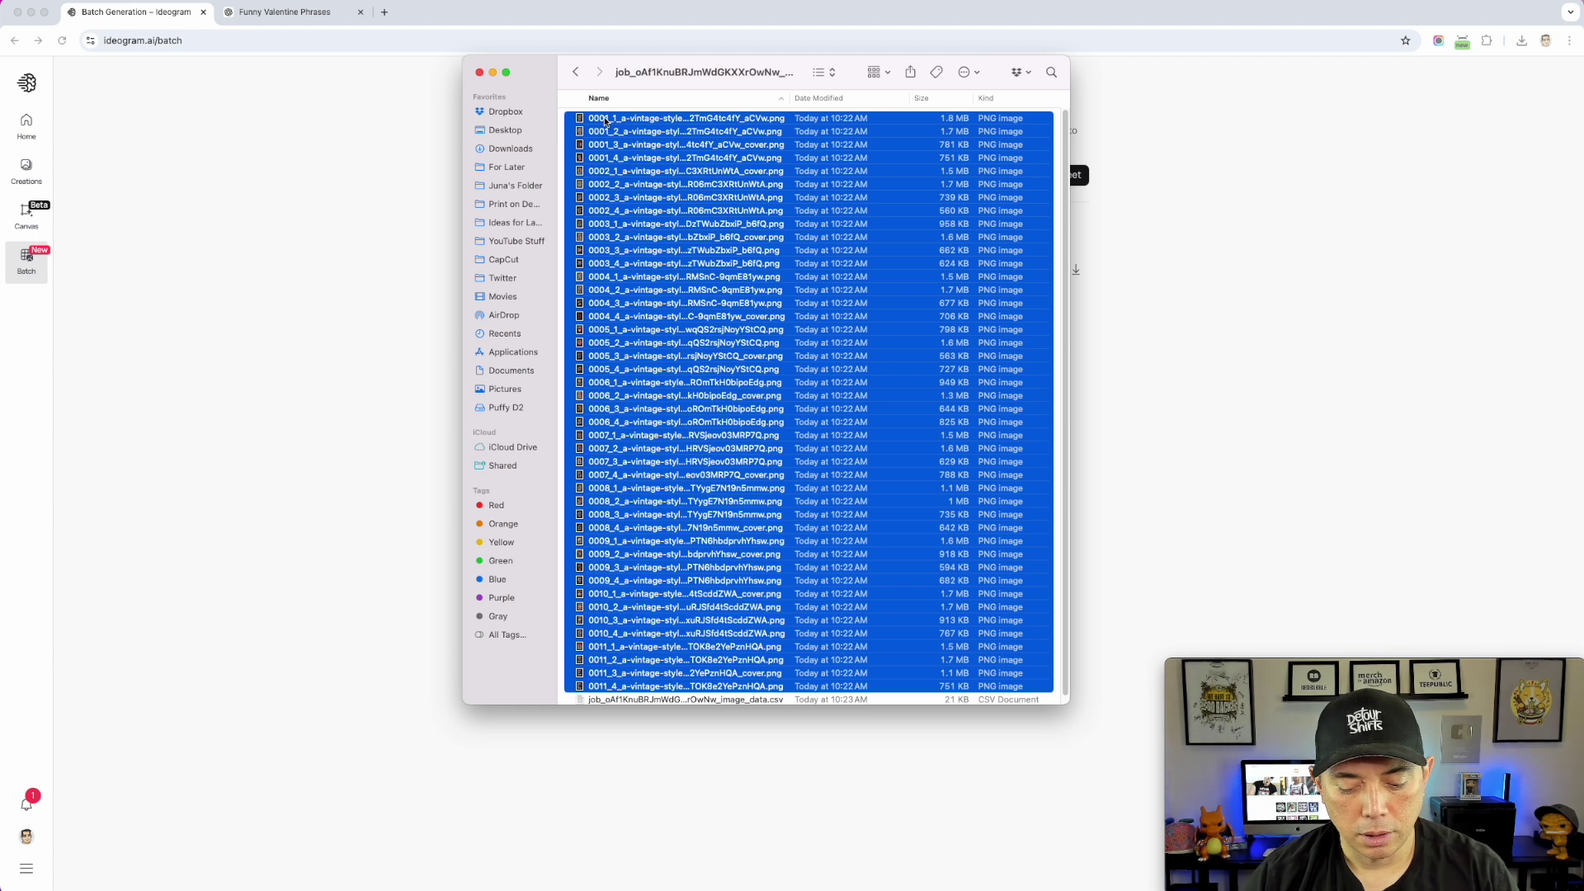
{"action": "double_click", "coordinate": [604, 121]}
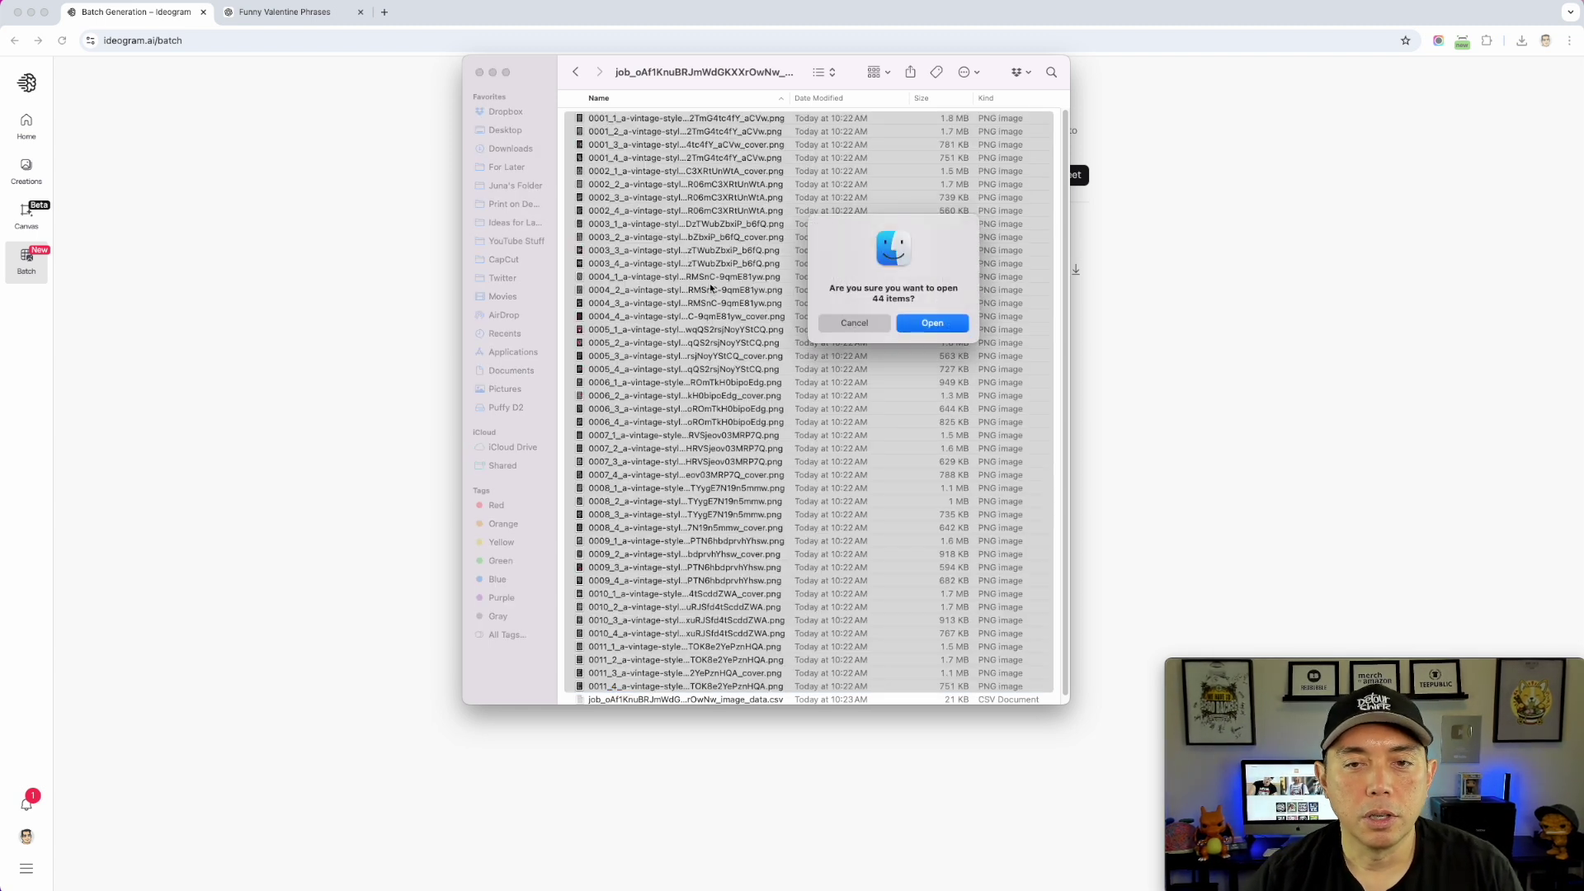
{"action": "left_click", "coordinate": [930, 323]}
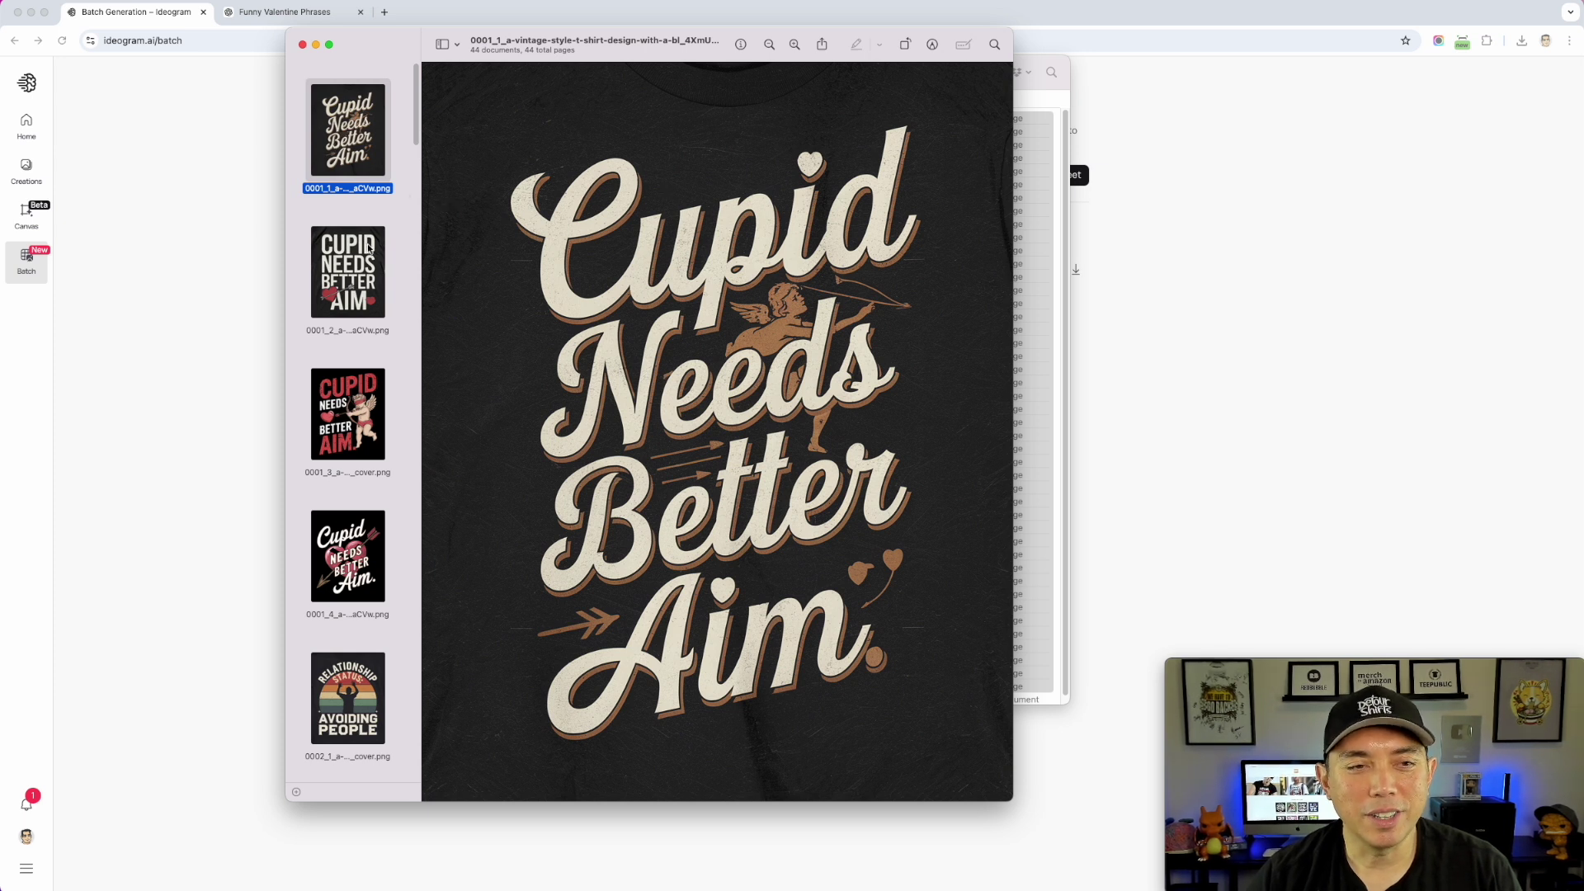
- Page through the generated "Cupid Needs Better Aim" and "Relationship Status: Avoiding People" t-shirt designs, from image 0001_2 to 0002_4
{"action": "left_click", "coordinate": [363, 256]}
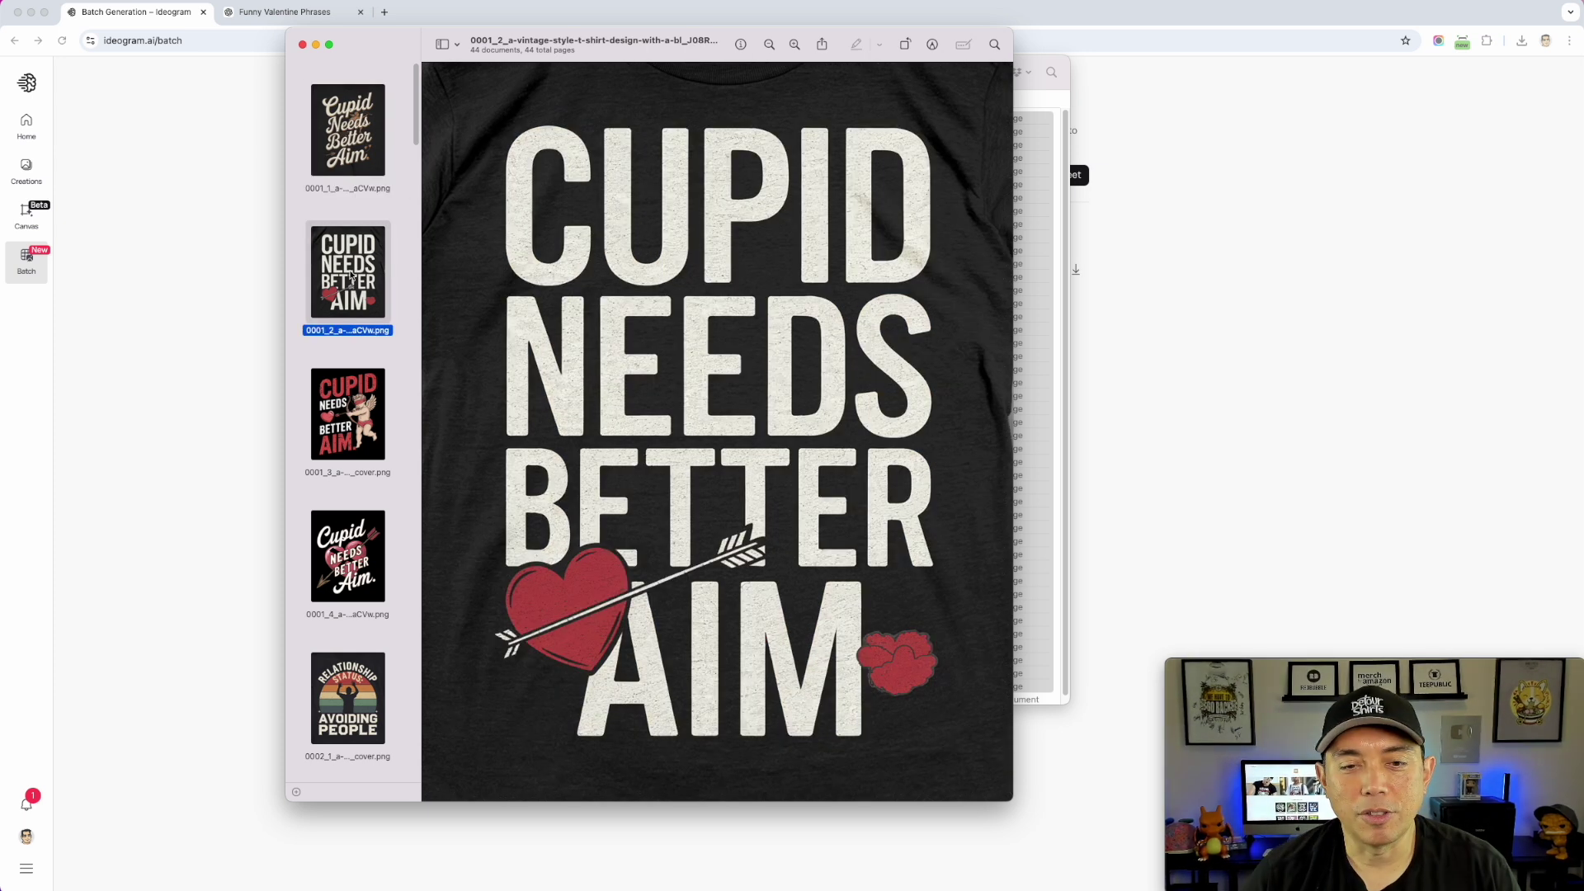
{"action": "key", "text": "Down"}
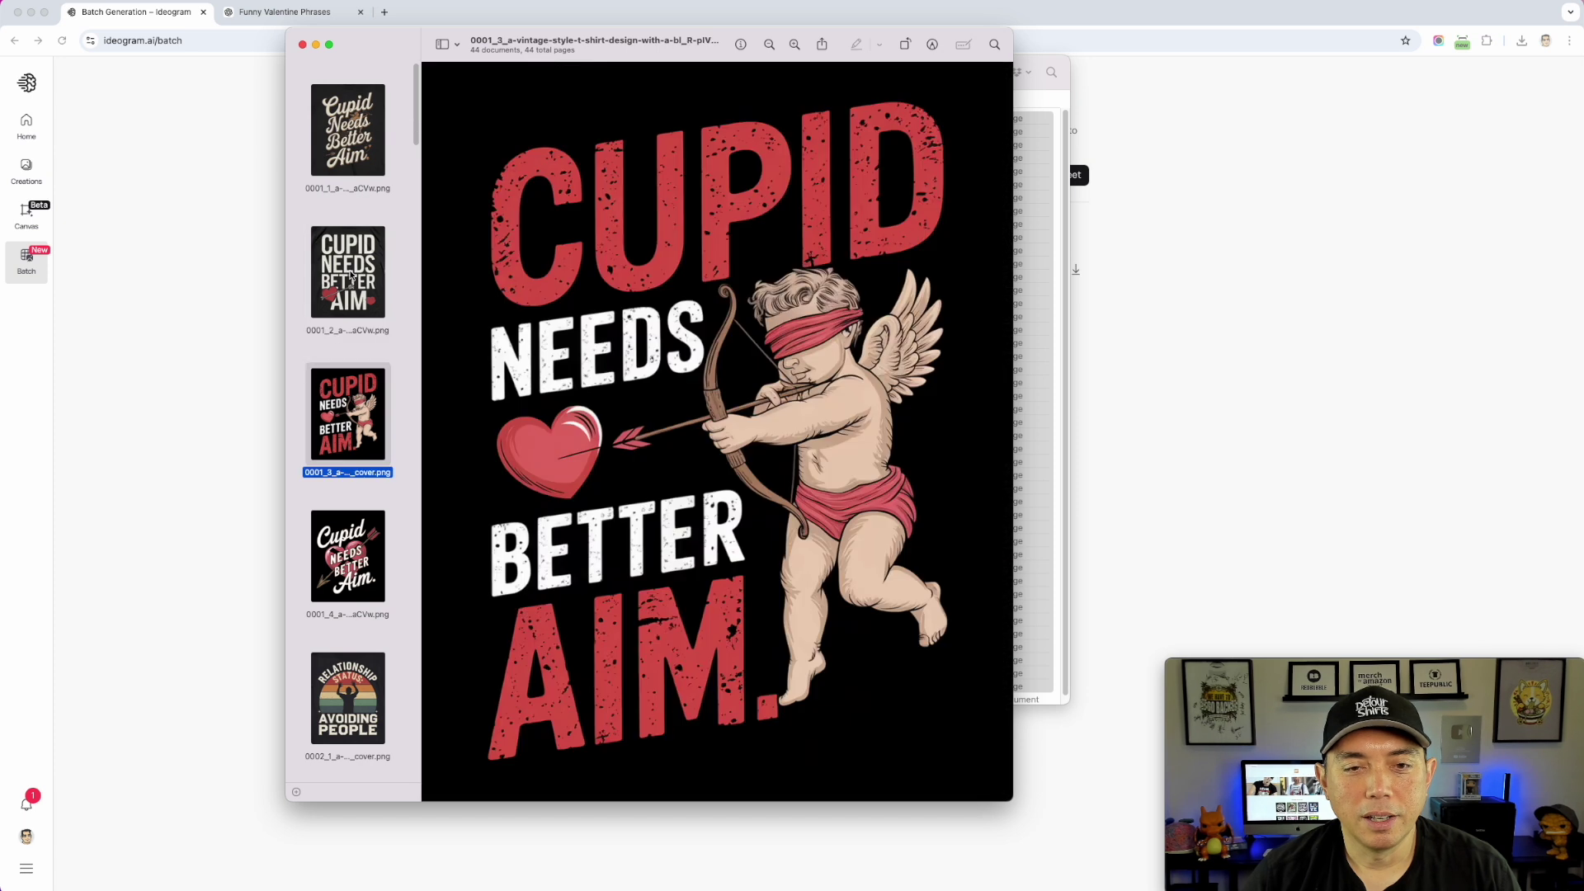
{"action": "key", "text": "Down"}
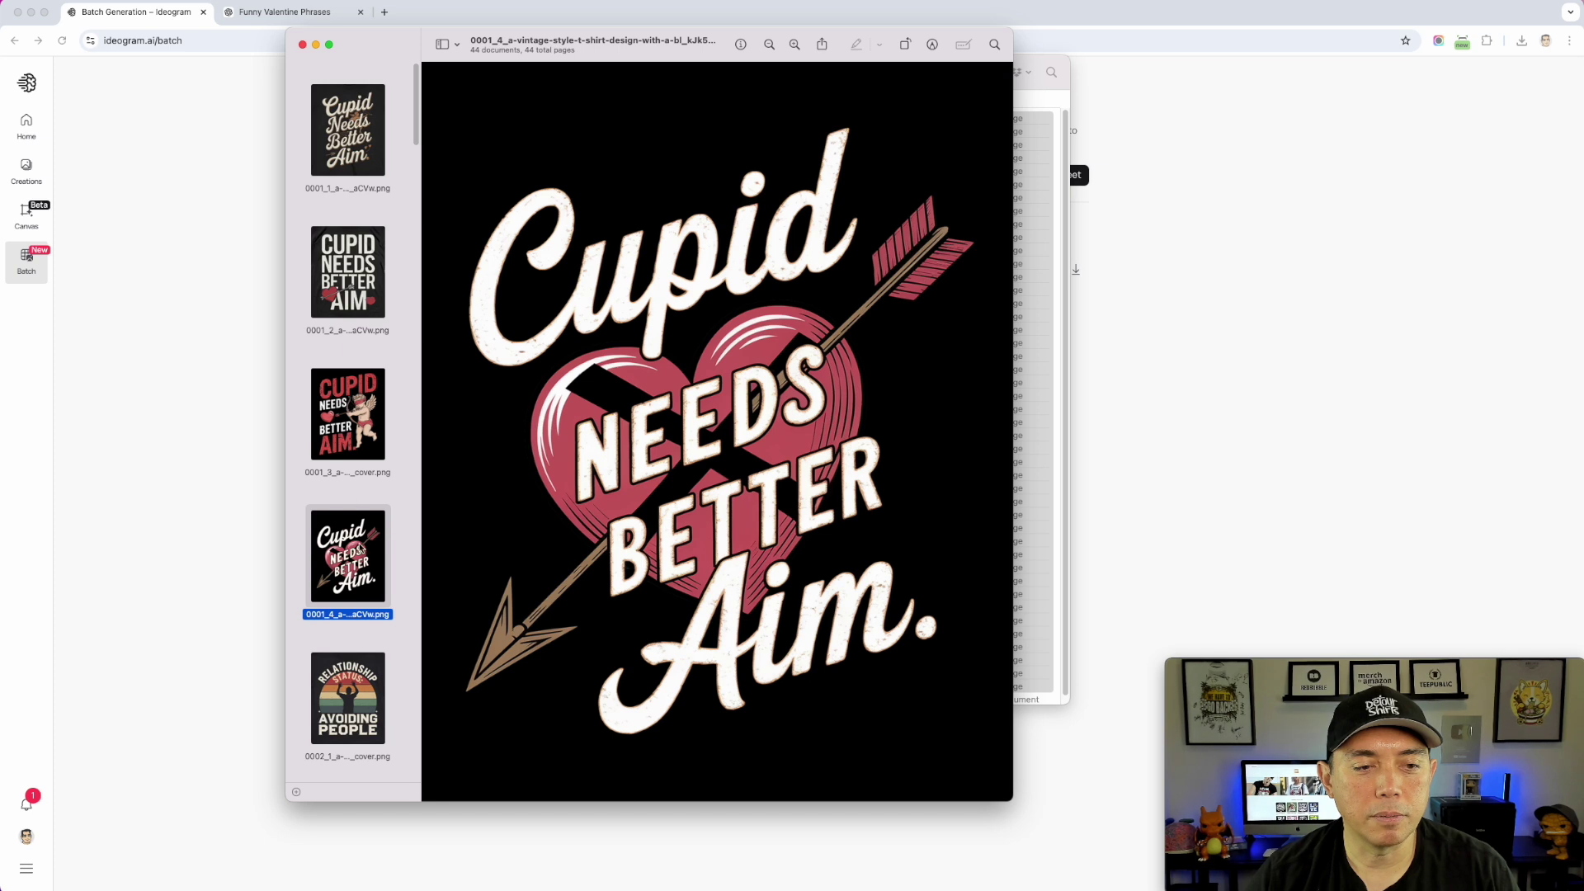
{"action": "left_click", "coordinate": [357, 689]}
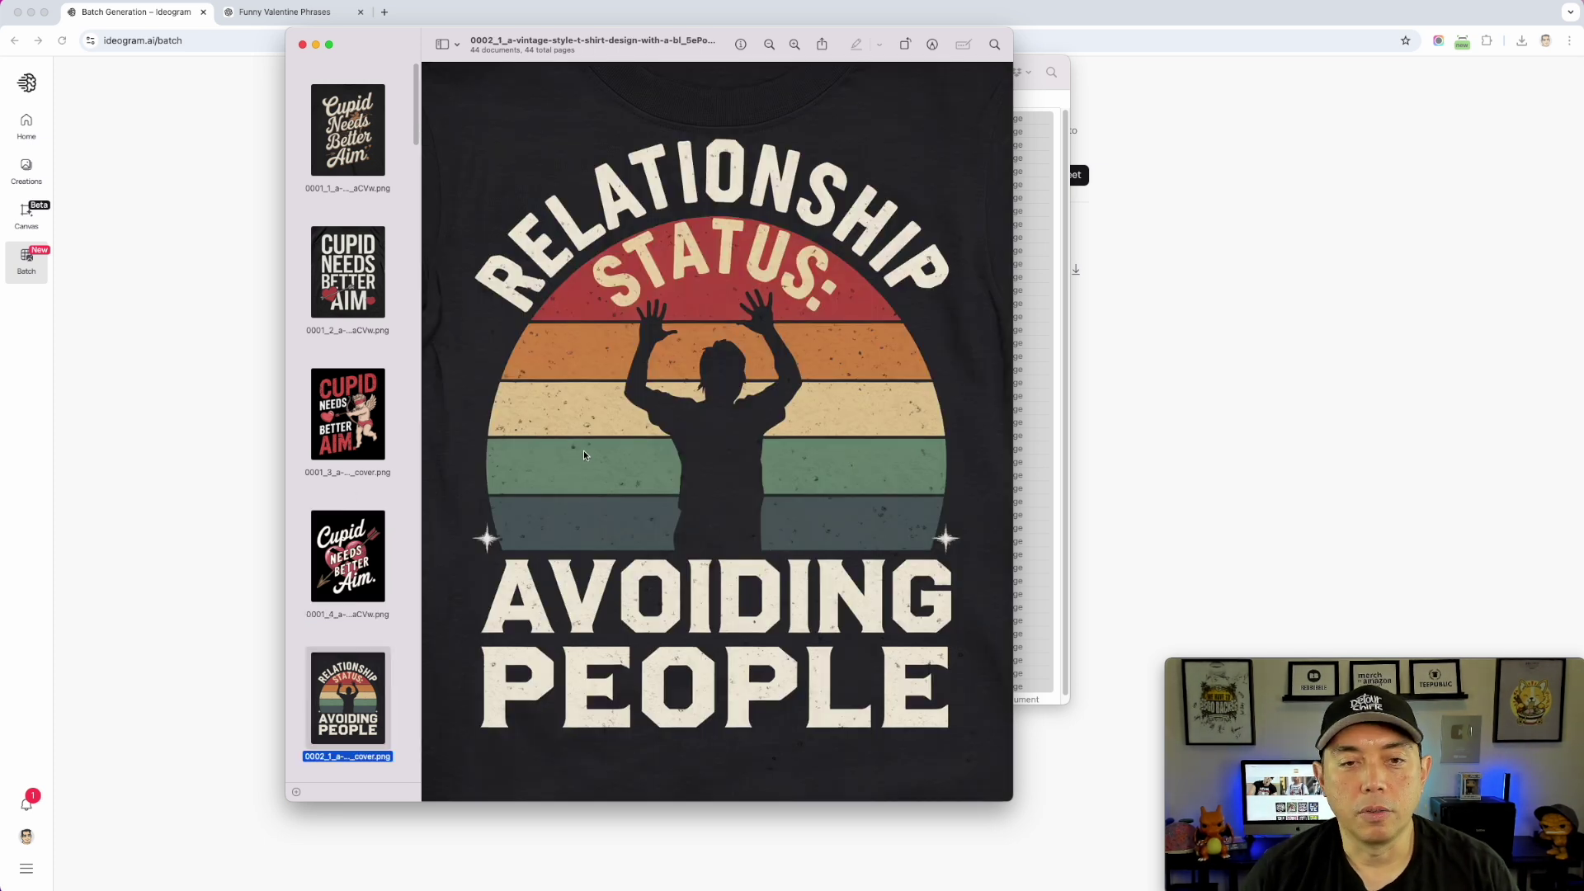
{"action": "key", "text": "Down"}
{"action": "key", "text": "Down"}
{"action": "key", "text": "Down"}
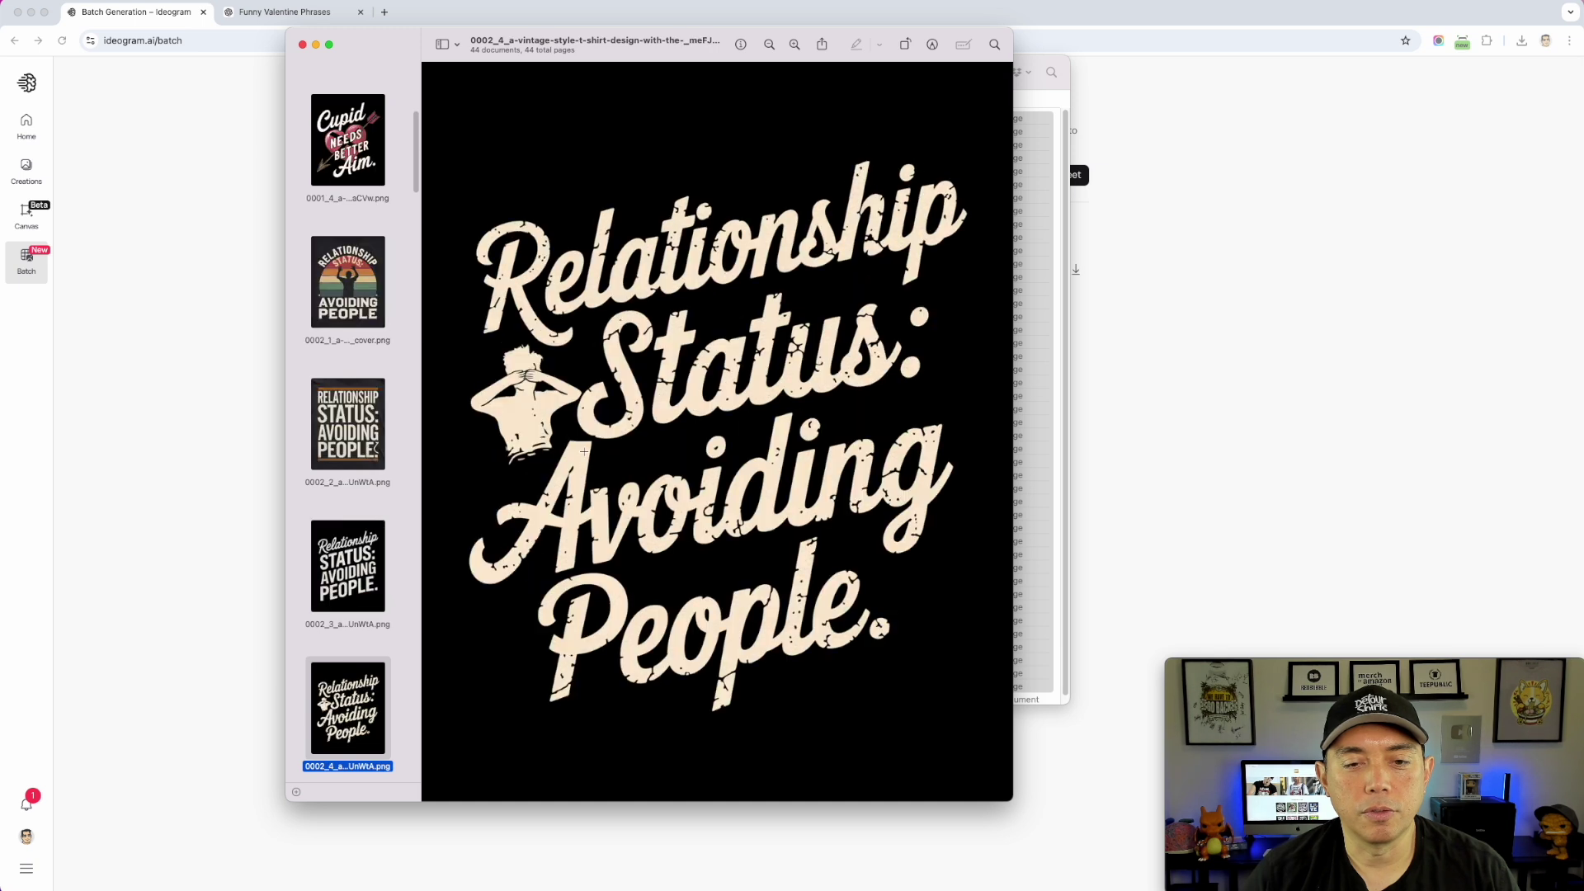
- Page through the "You're My Favorite Distraction" and "Love Hurts, Tacos Heal" designs, from image 0003_1 to 0004_4
{"action": "key", "text": "Down"}
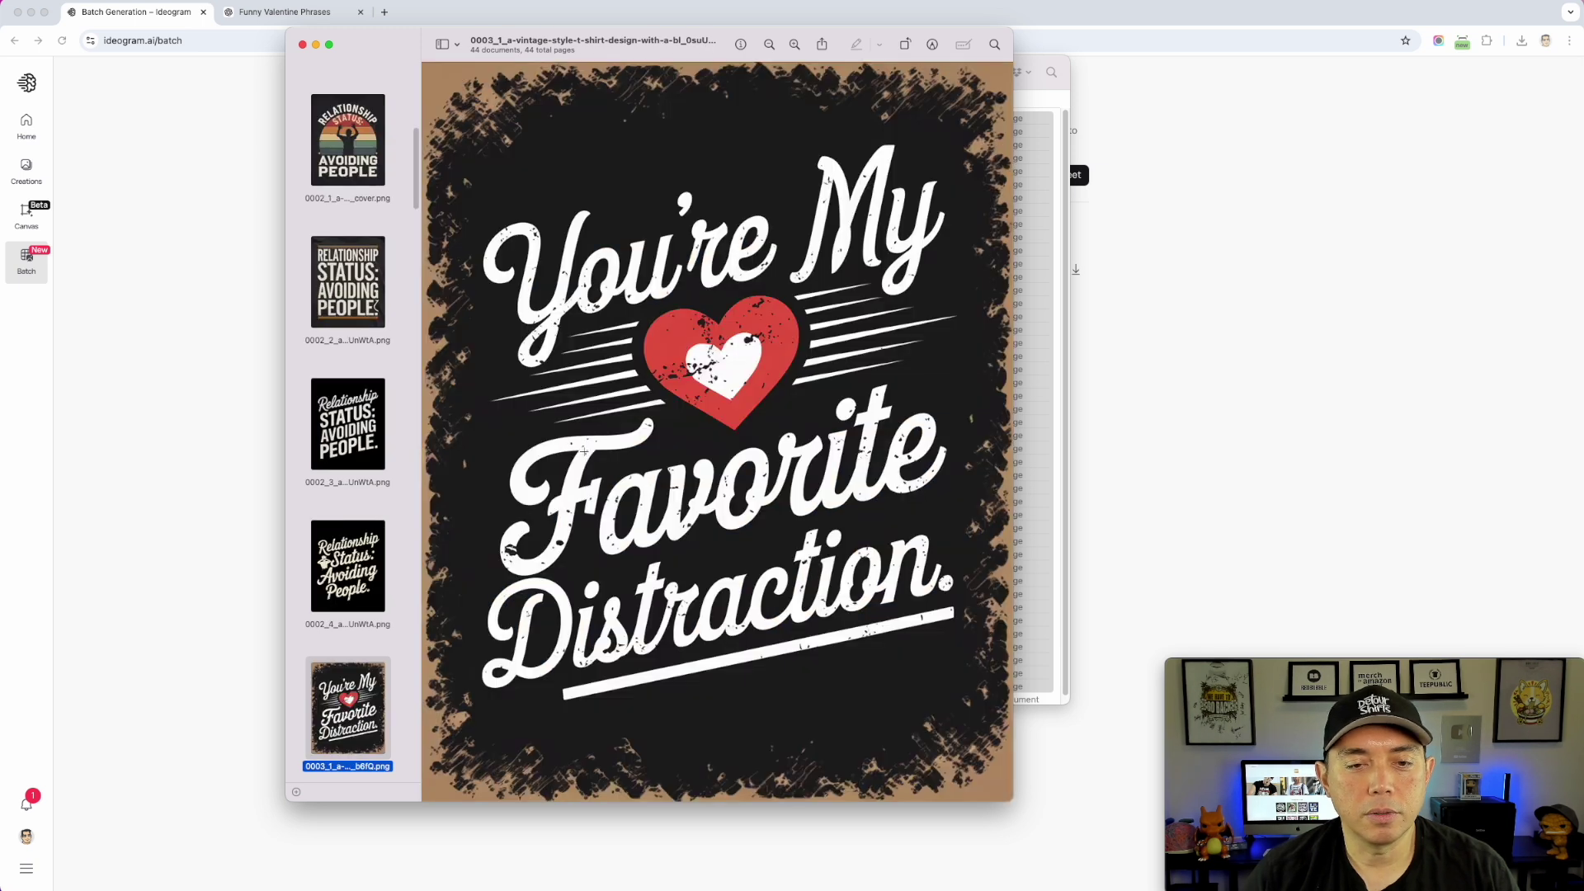
{"action": "key", "text": "Down"}
{"action": "key", "text": "Down"}
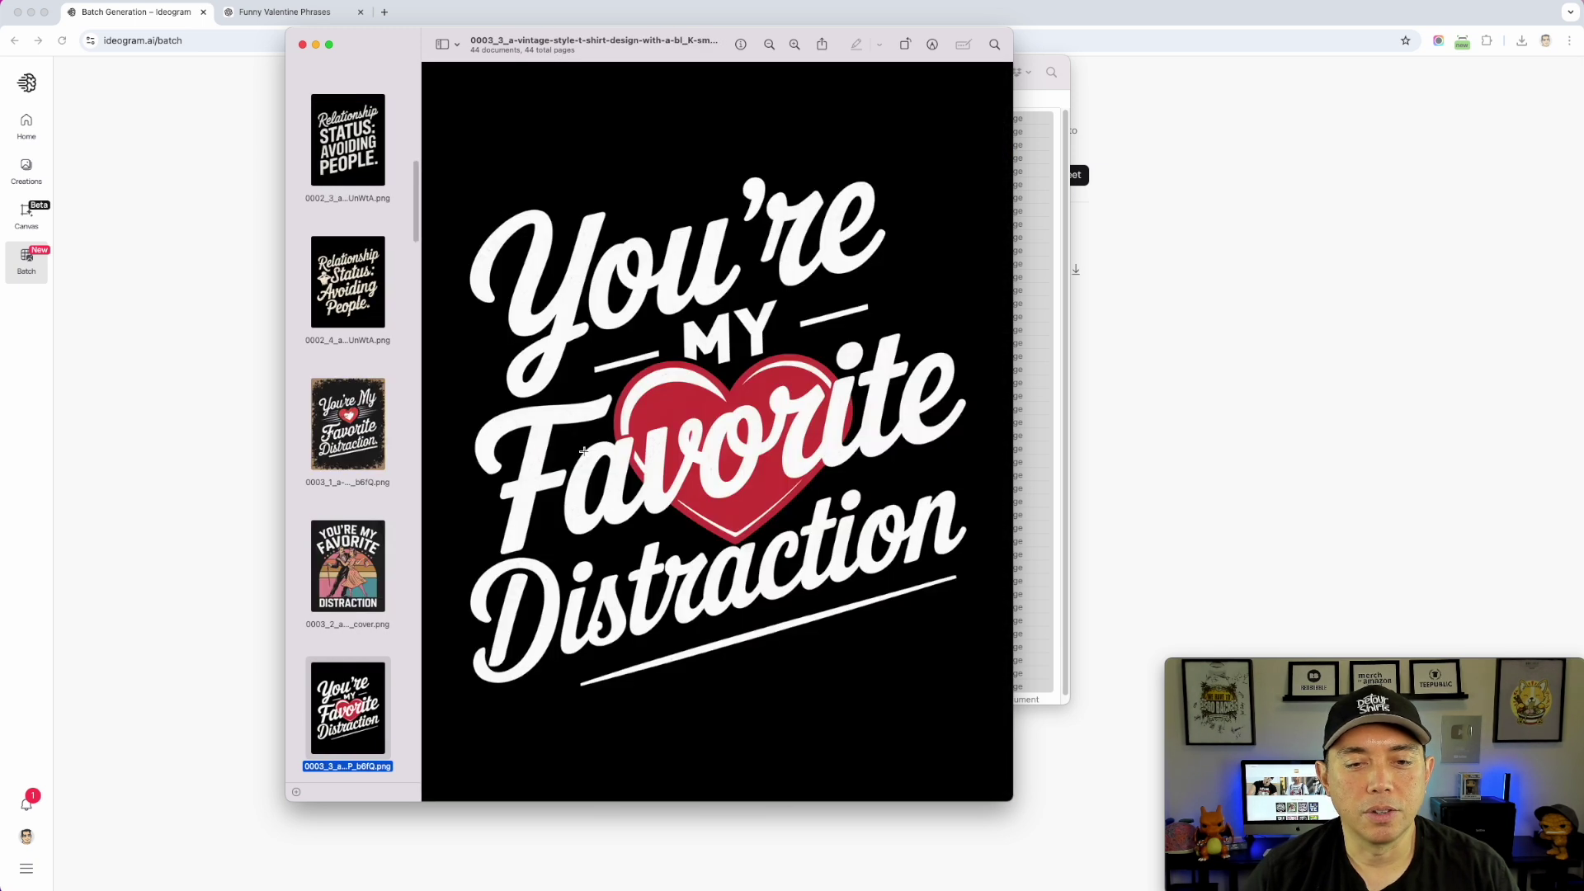
{"action": "key", "text": "Down"}
{"action": "key", "text": "Down"}
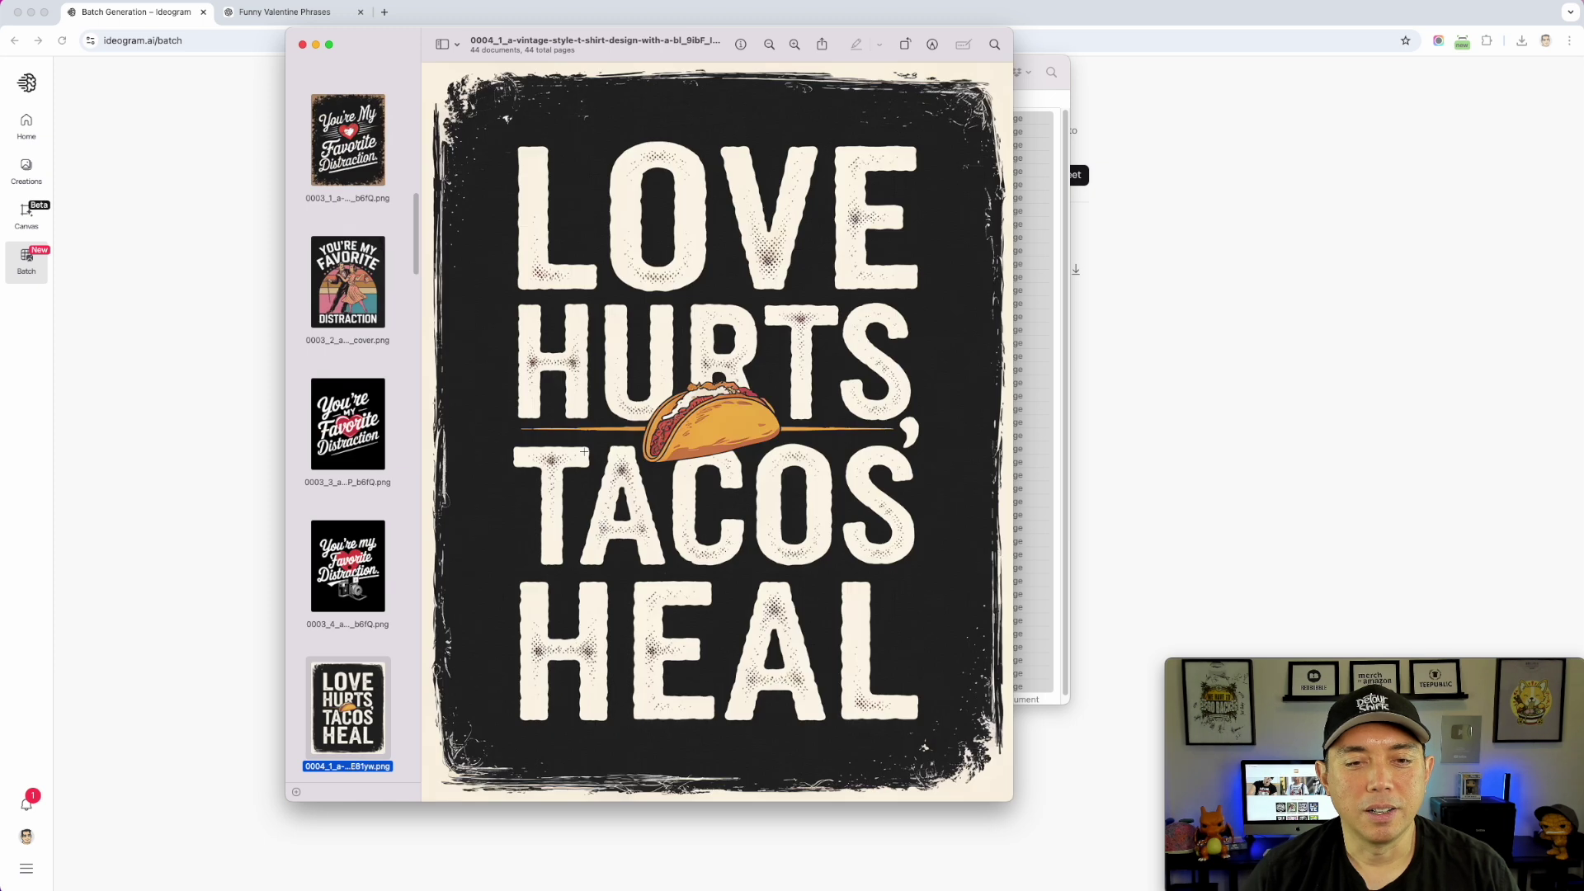
{"action": "key", "text": "Down"}
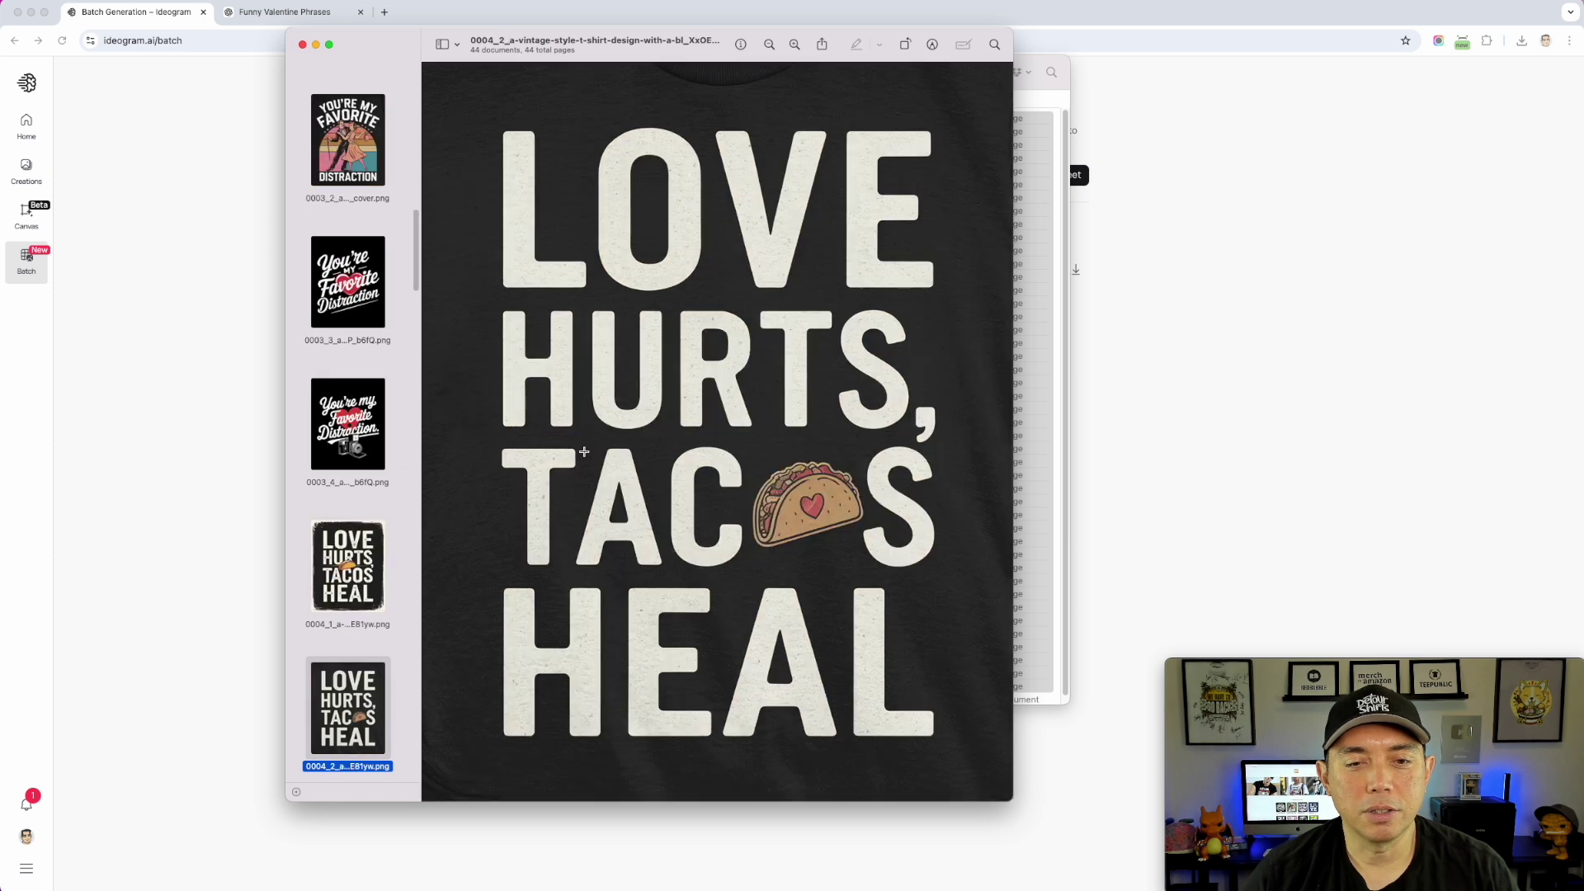
{"action": "key", "text": "Down"}
{"action": "key", "text": "Down"}
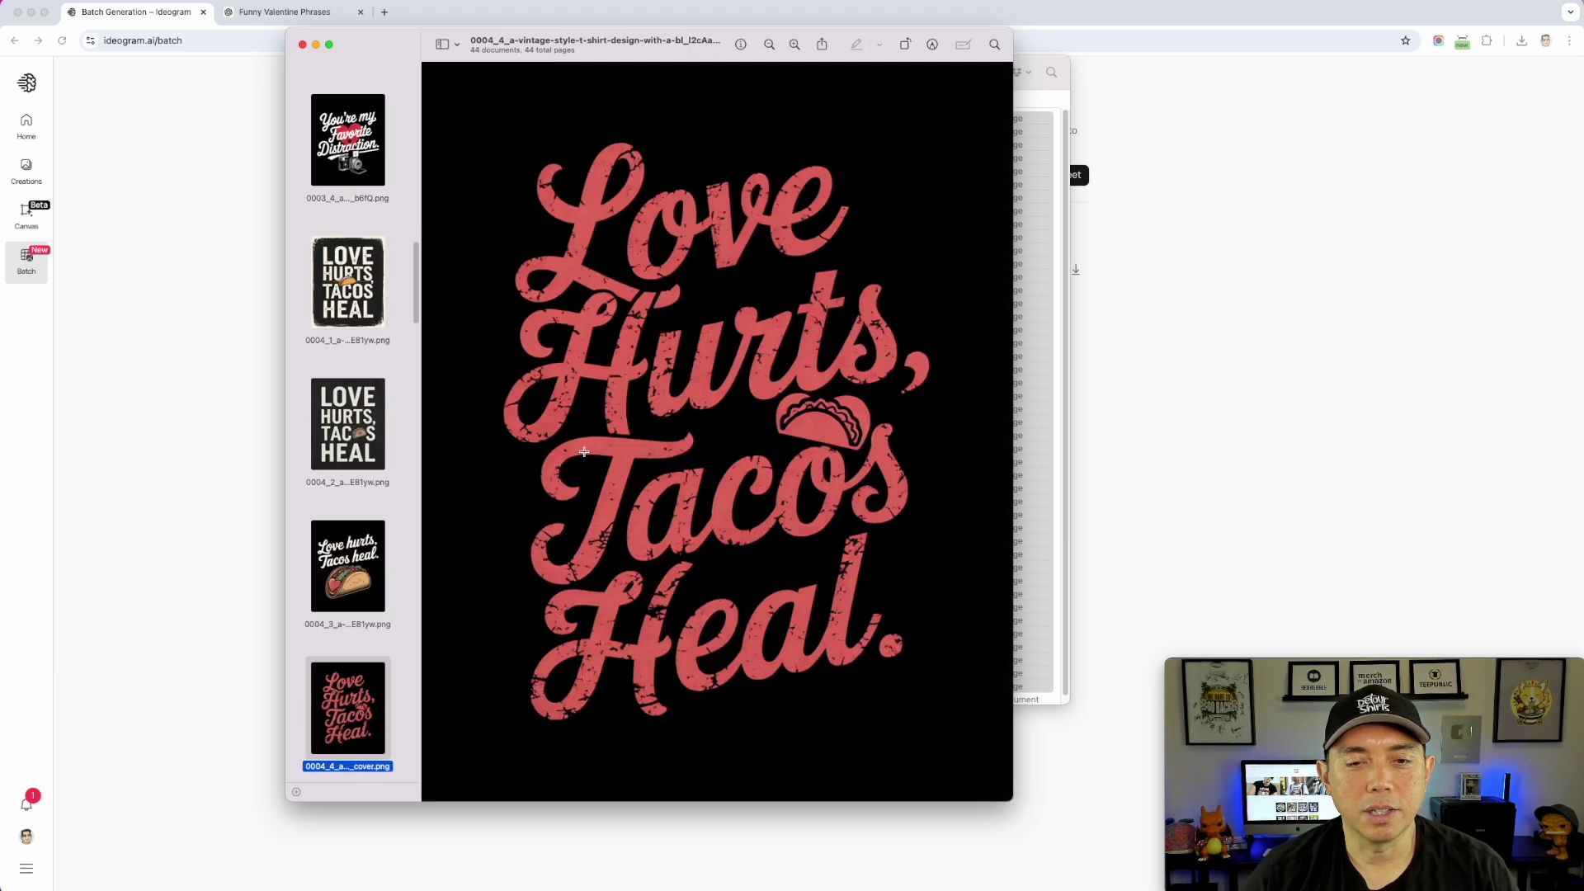
- Page through the "Be Mine? Let's Eat First" and "Single, but Snacks Love Me" designs, from image 0005_1 to 0006_4
{"action": "key", "text": "Down"}
{"action": "key", "text": "Down"}
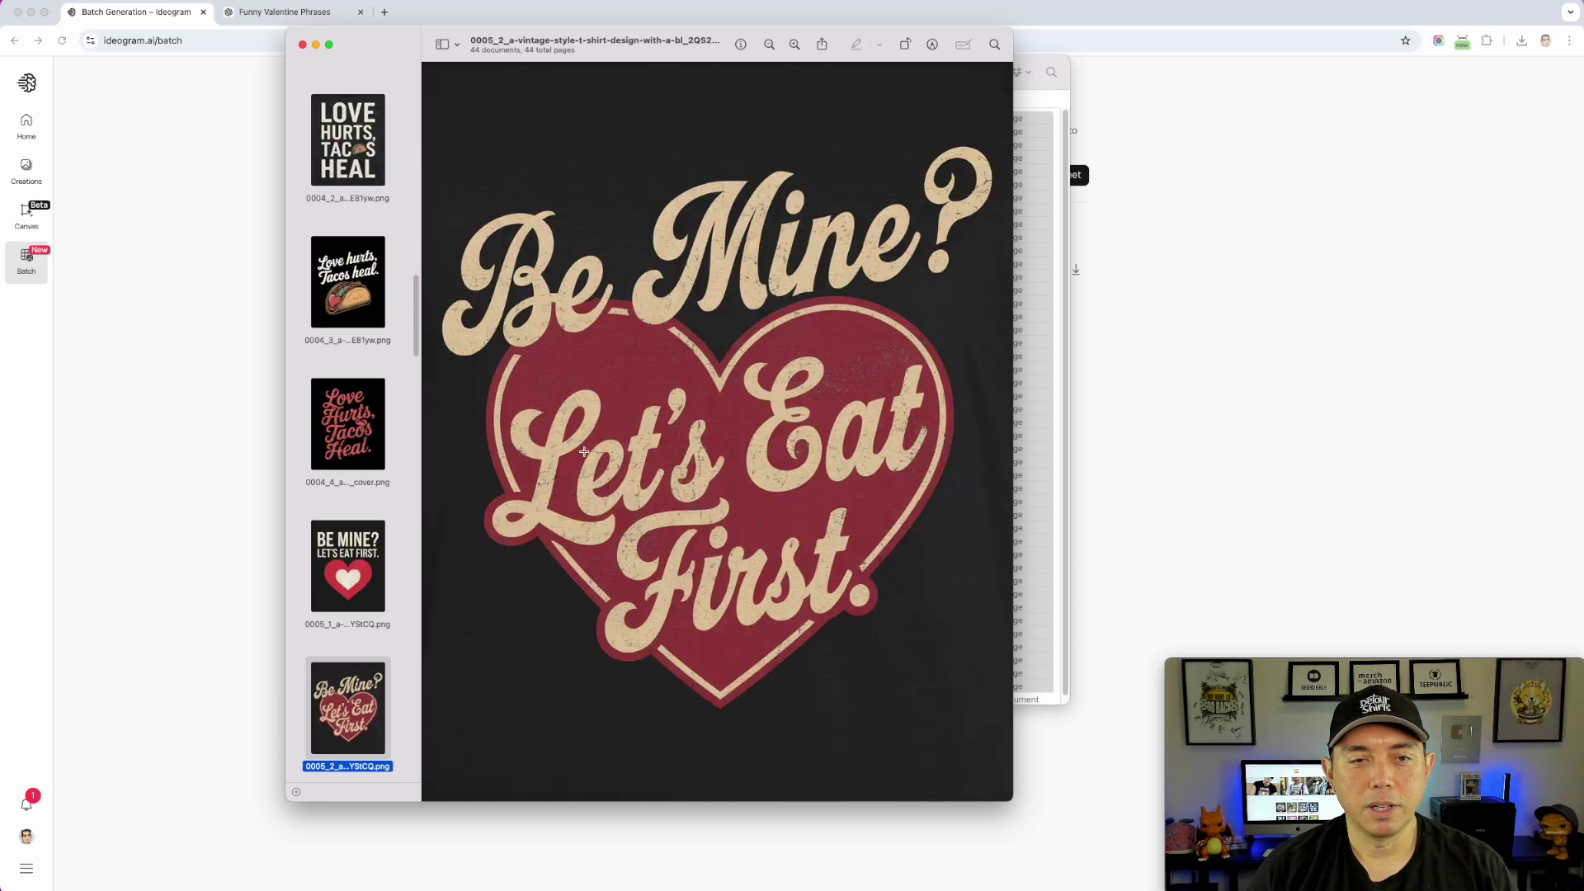
{"action": "key", "text": "Down"}
{"action": "key", "text": "Down"}
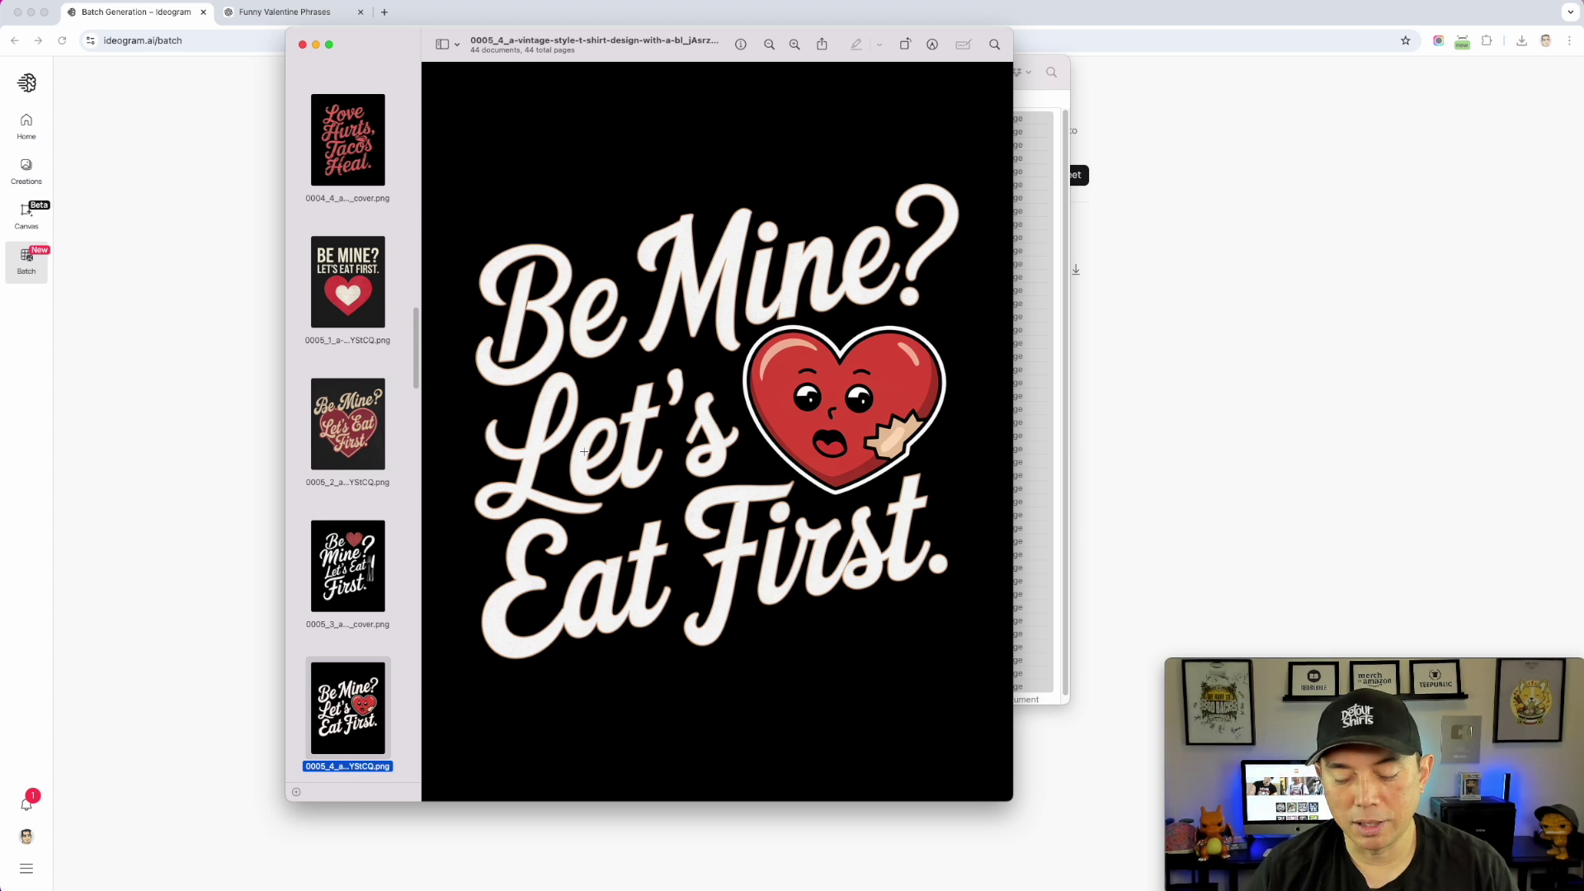
{"action": "key", "text": "Down"}
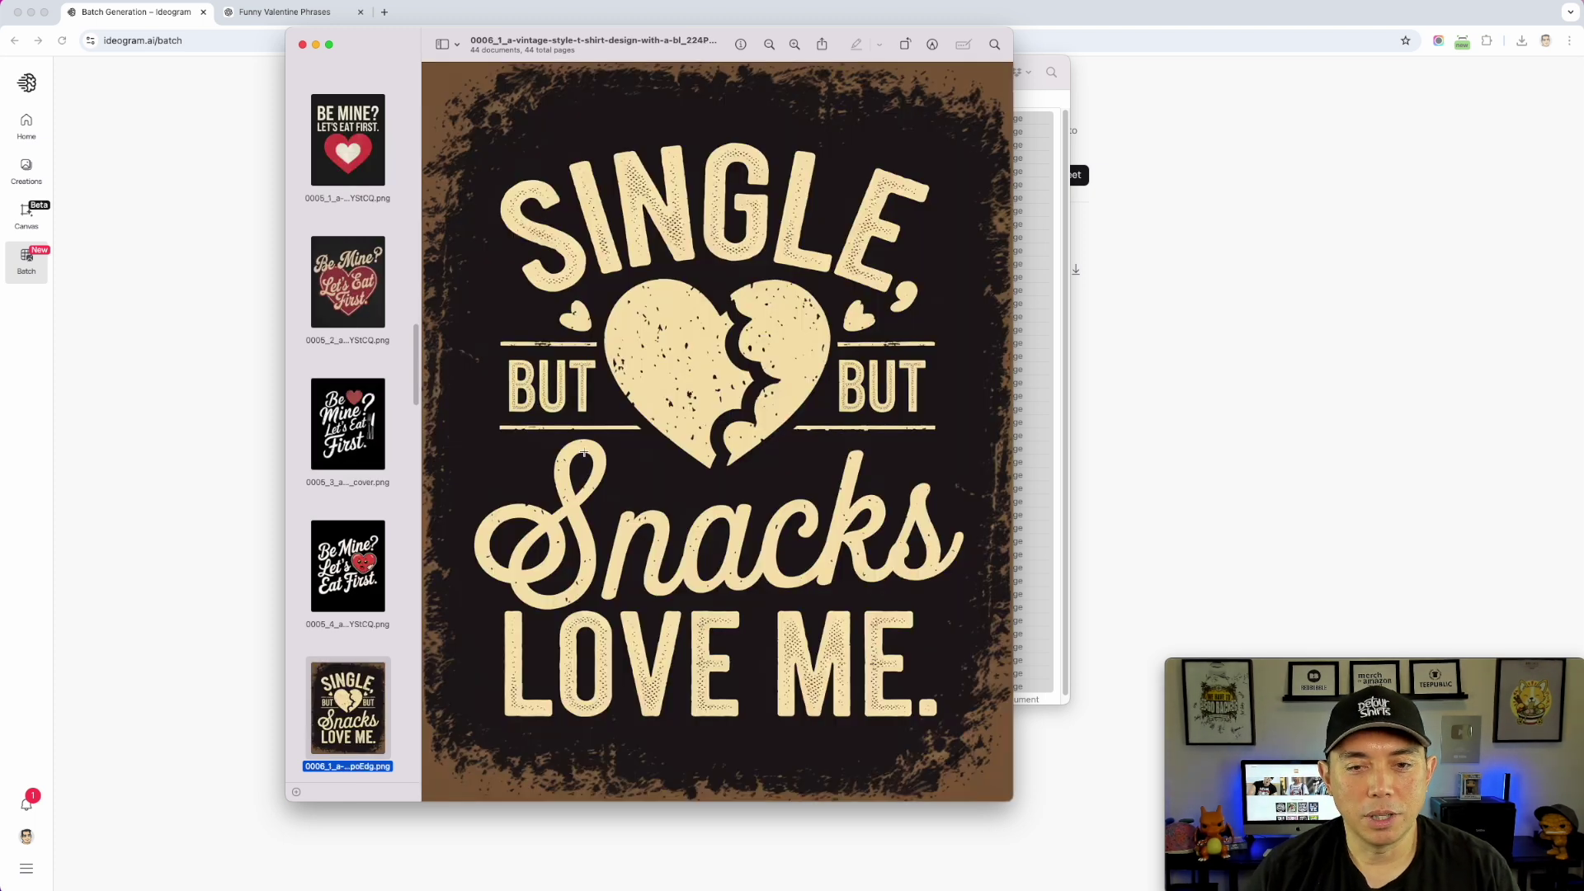
{"action": "key", "text": "Down"}
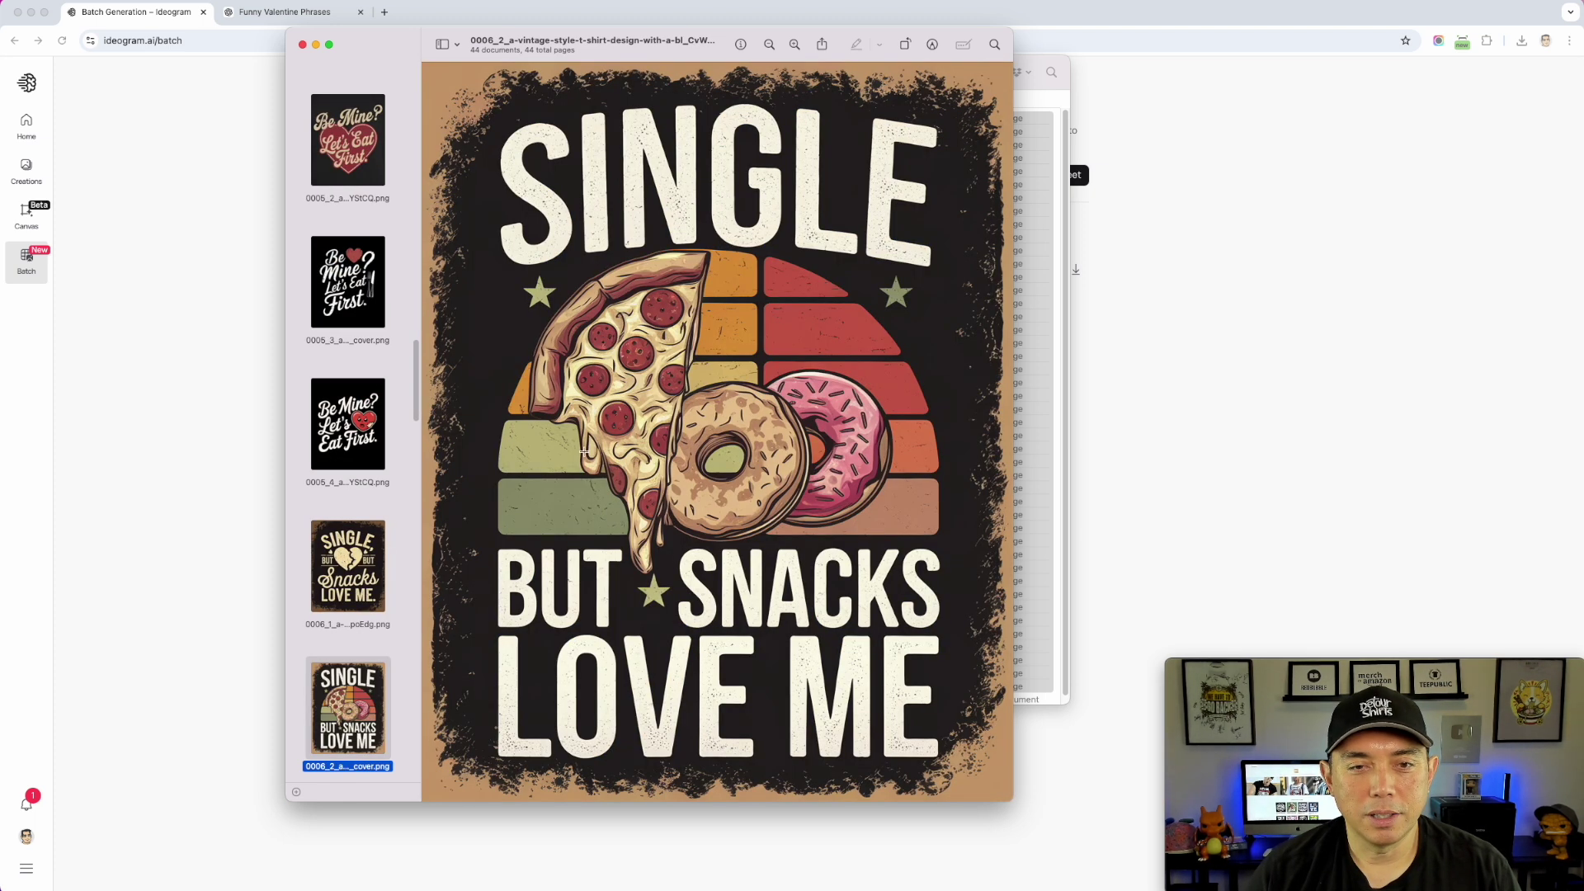
{"action": "key", "text": "Down"}
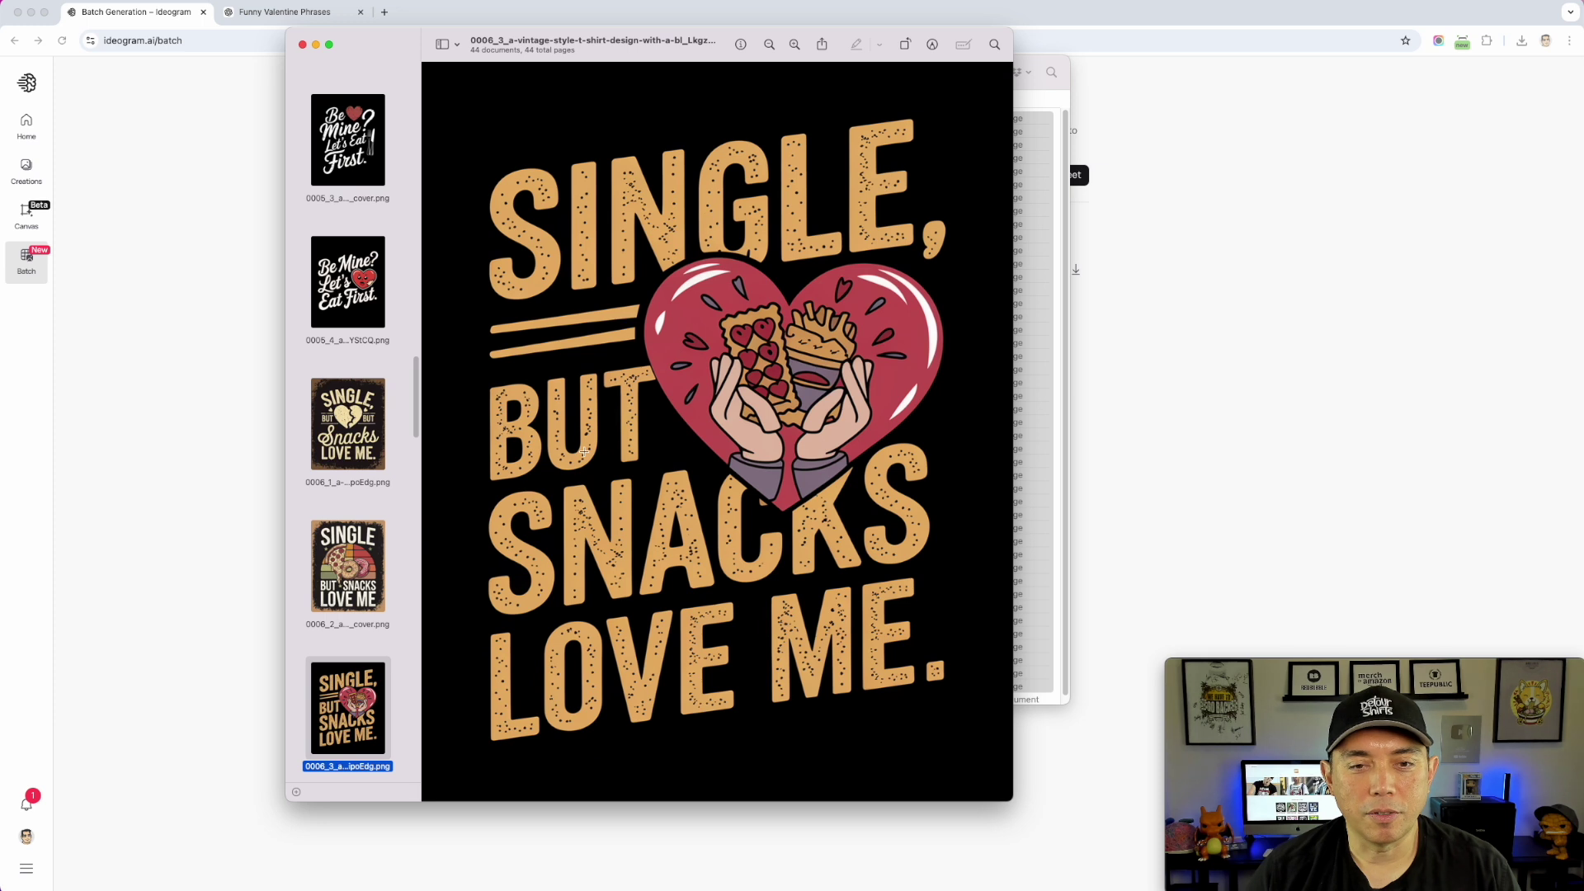
{"action": "key", "text": "Down"}
- Page through the "Love Stinks, Let's Get Tacos" and "I'm Yours. No Take-backs" designs, from image 0007_1 to 0008_4
{"action": "key", "text": "Down"}
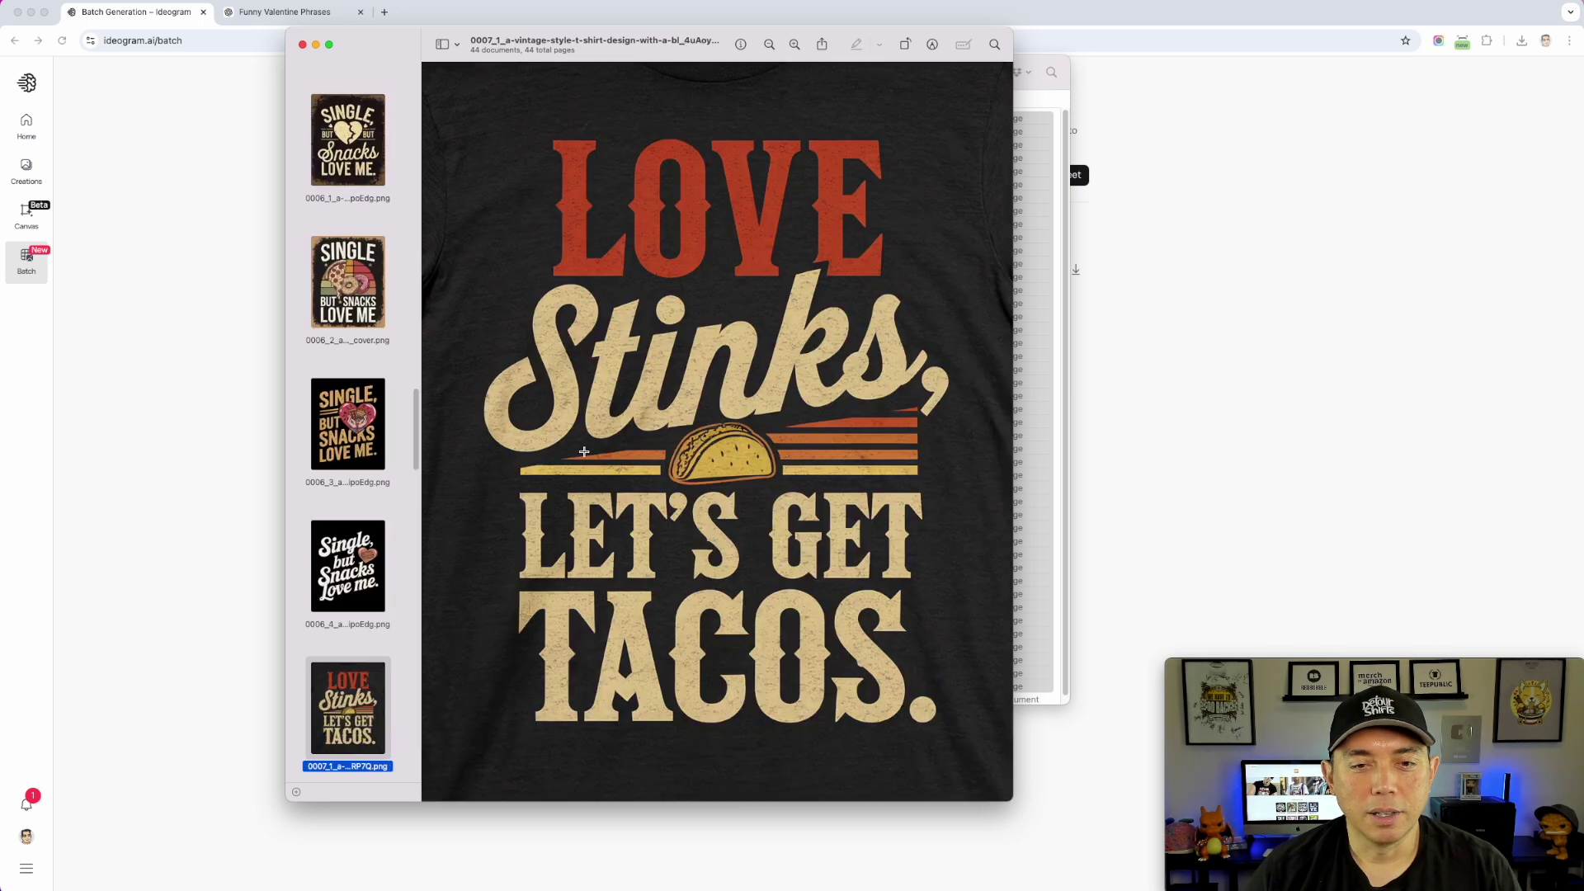
{"action": "key", "text": "Down"}
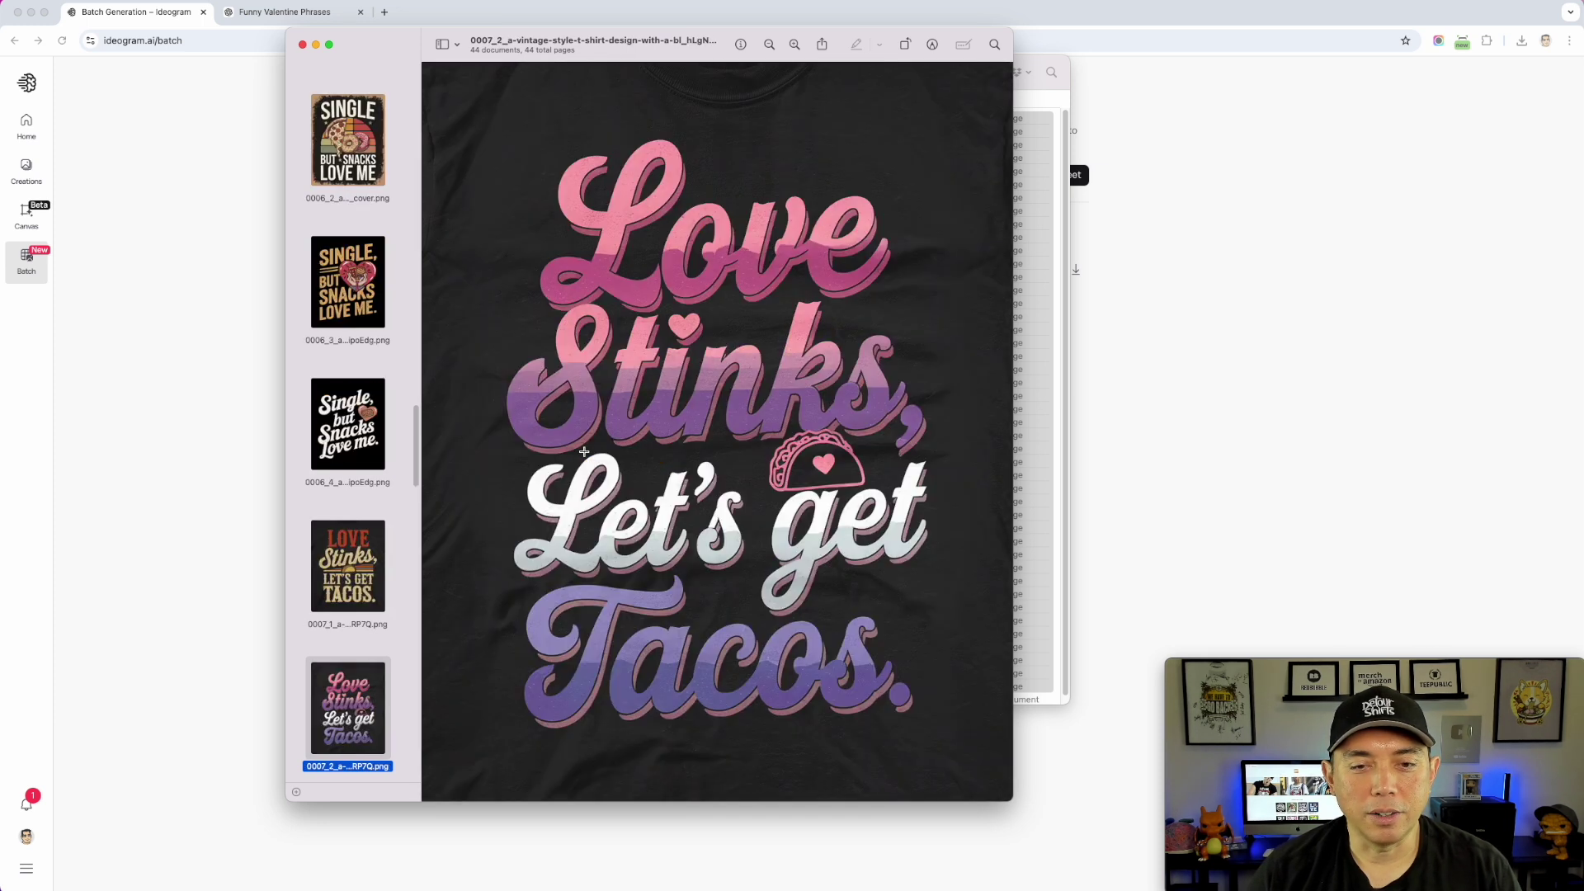
{"action": "key", "text": "Down"}
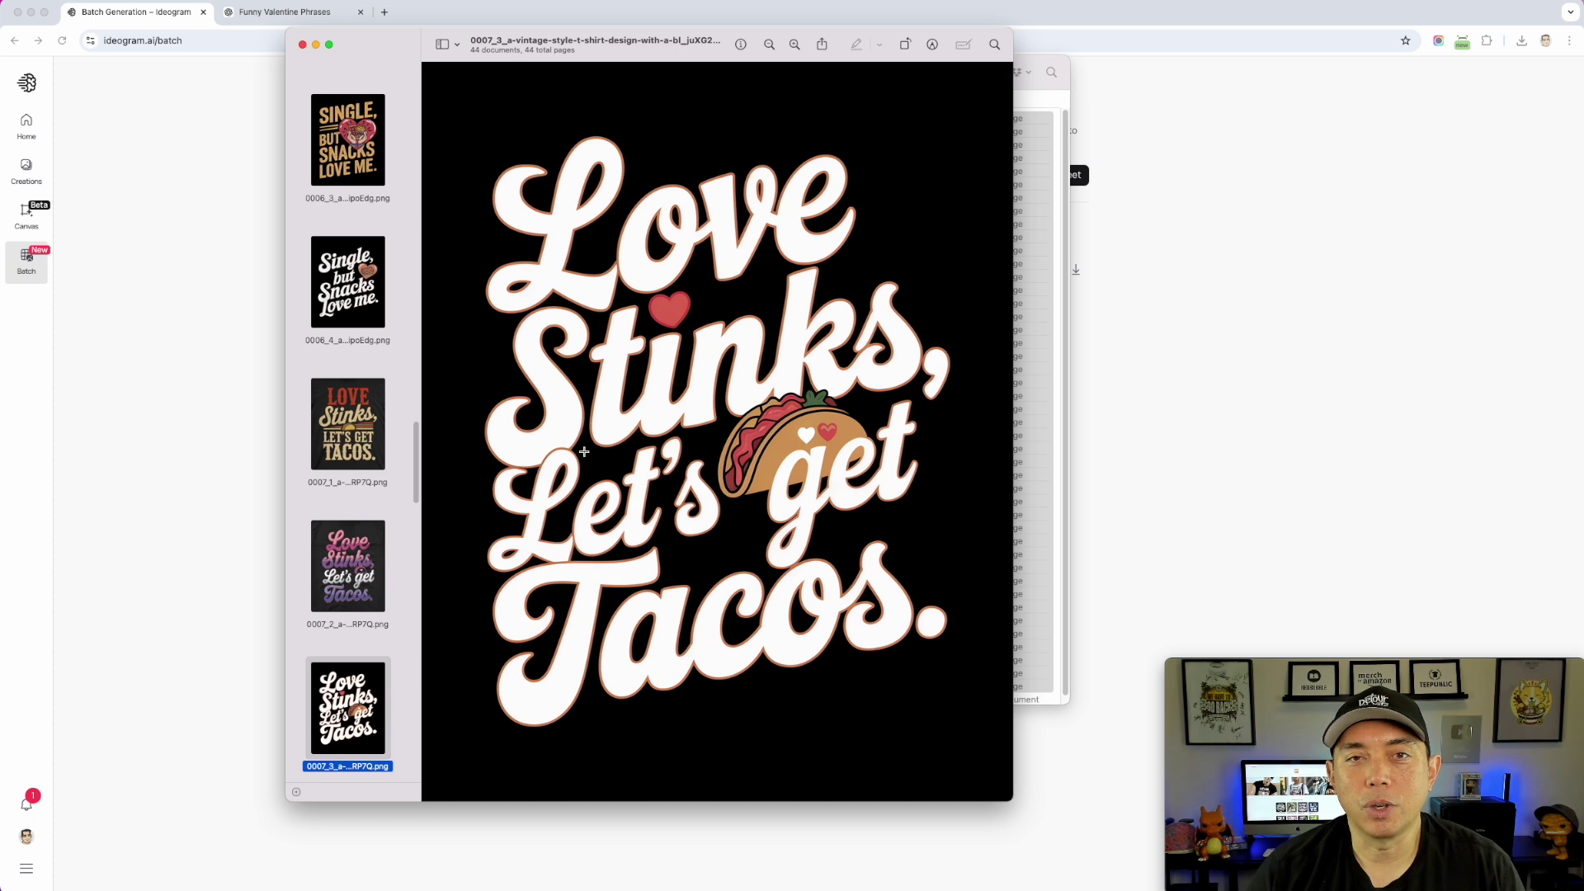
{"action": "key", "text": "Down"}
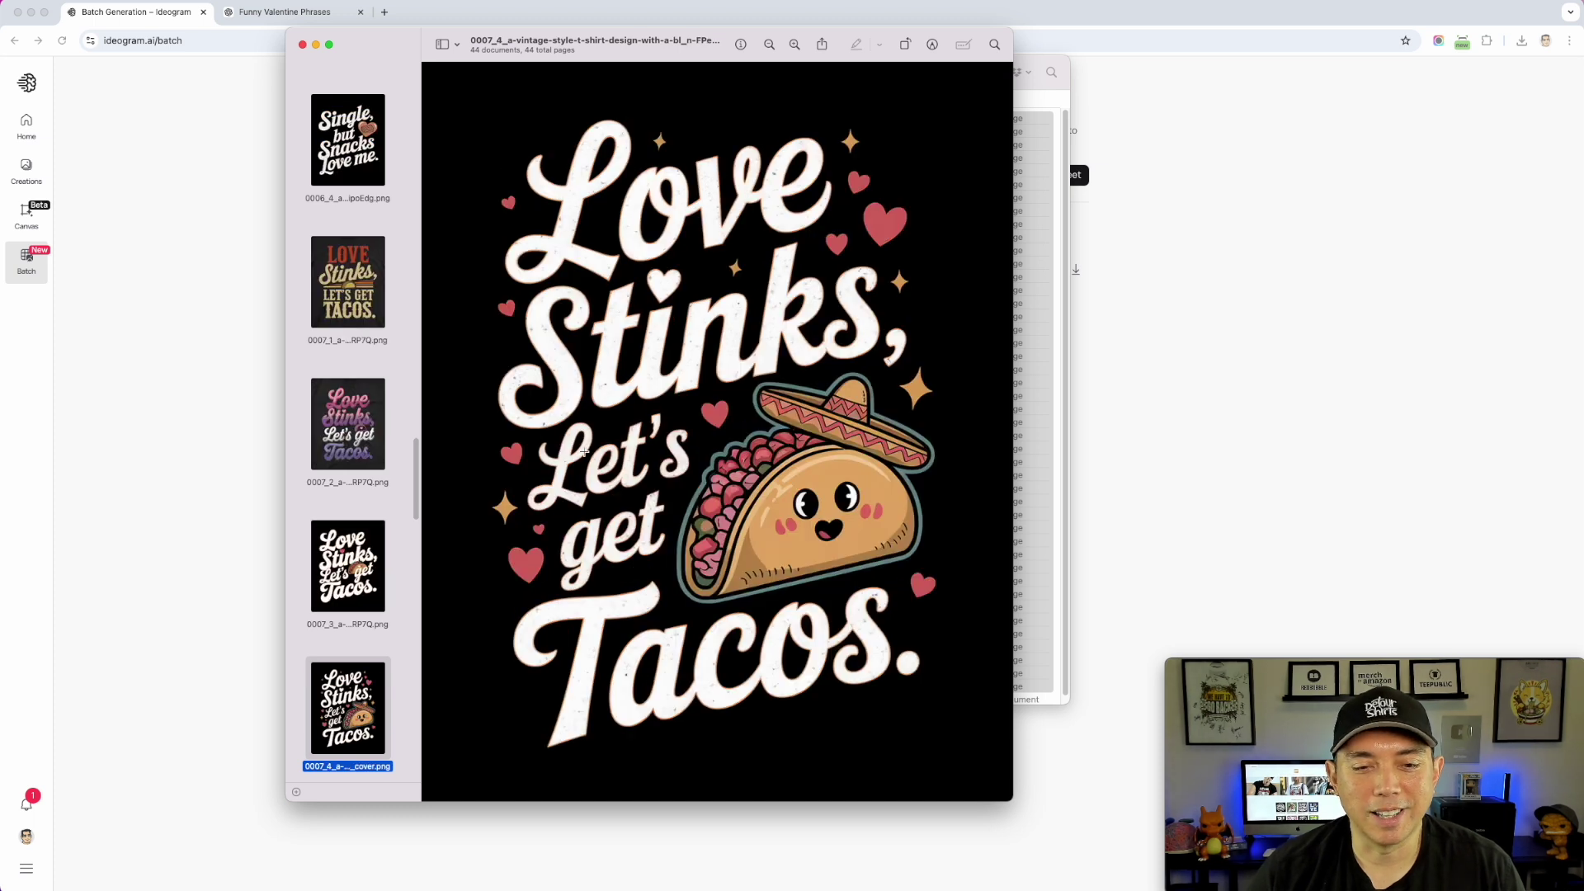
{"action": "key", "text": "Down"}
{"action": "key", "text": "Down"}
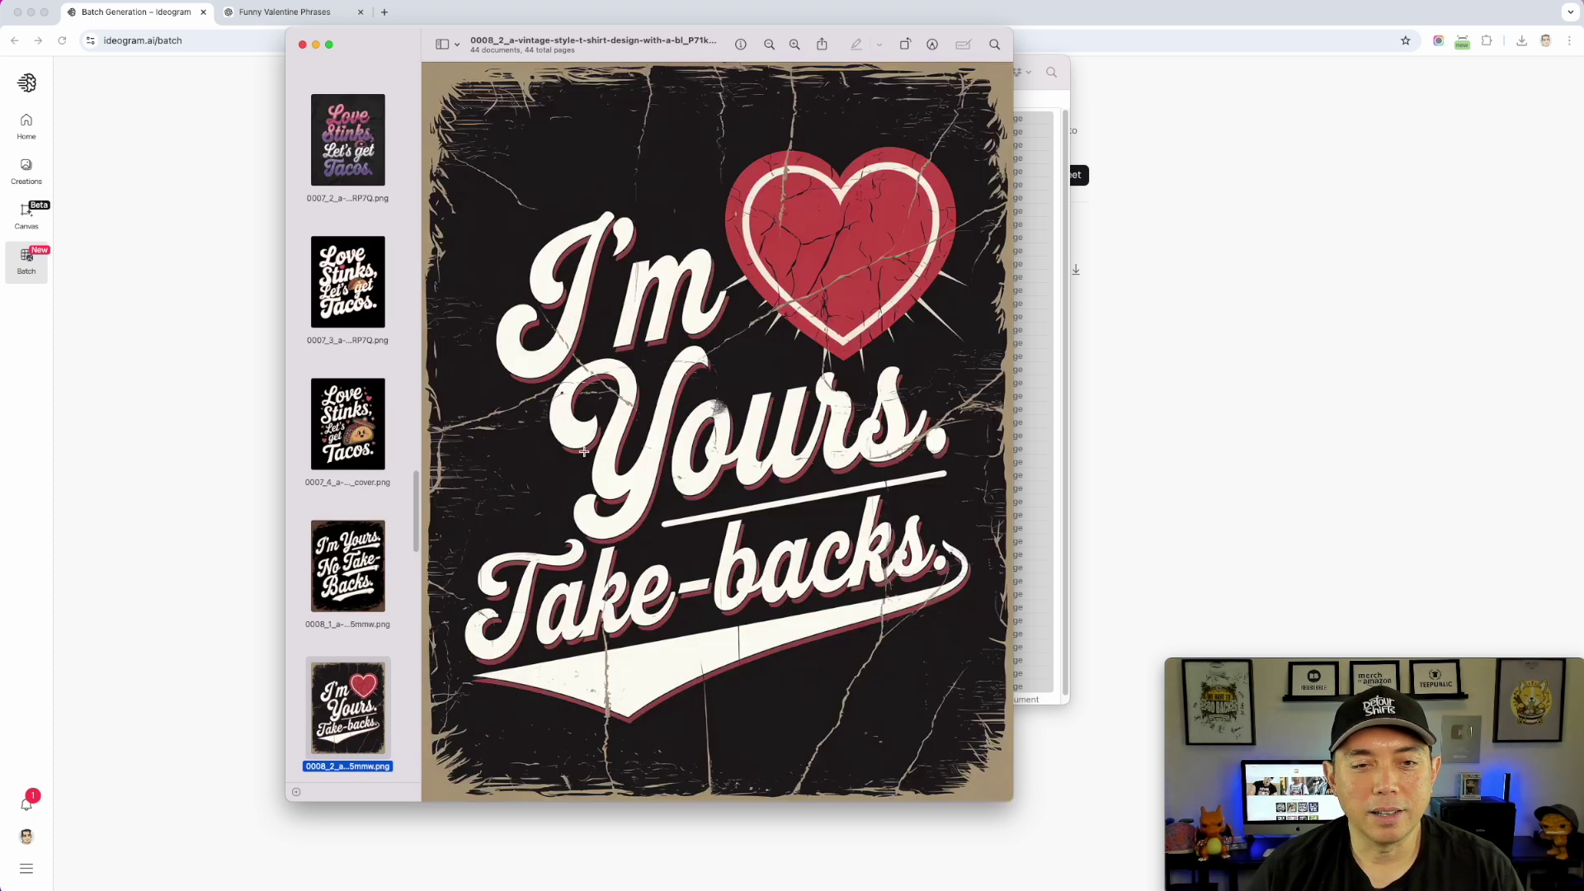
{"action": "key", "text": "Down"}
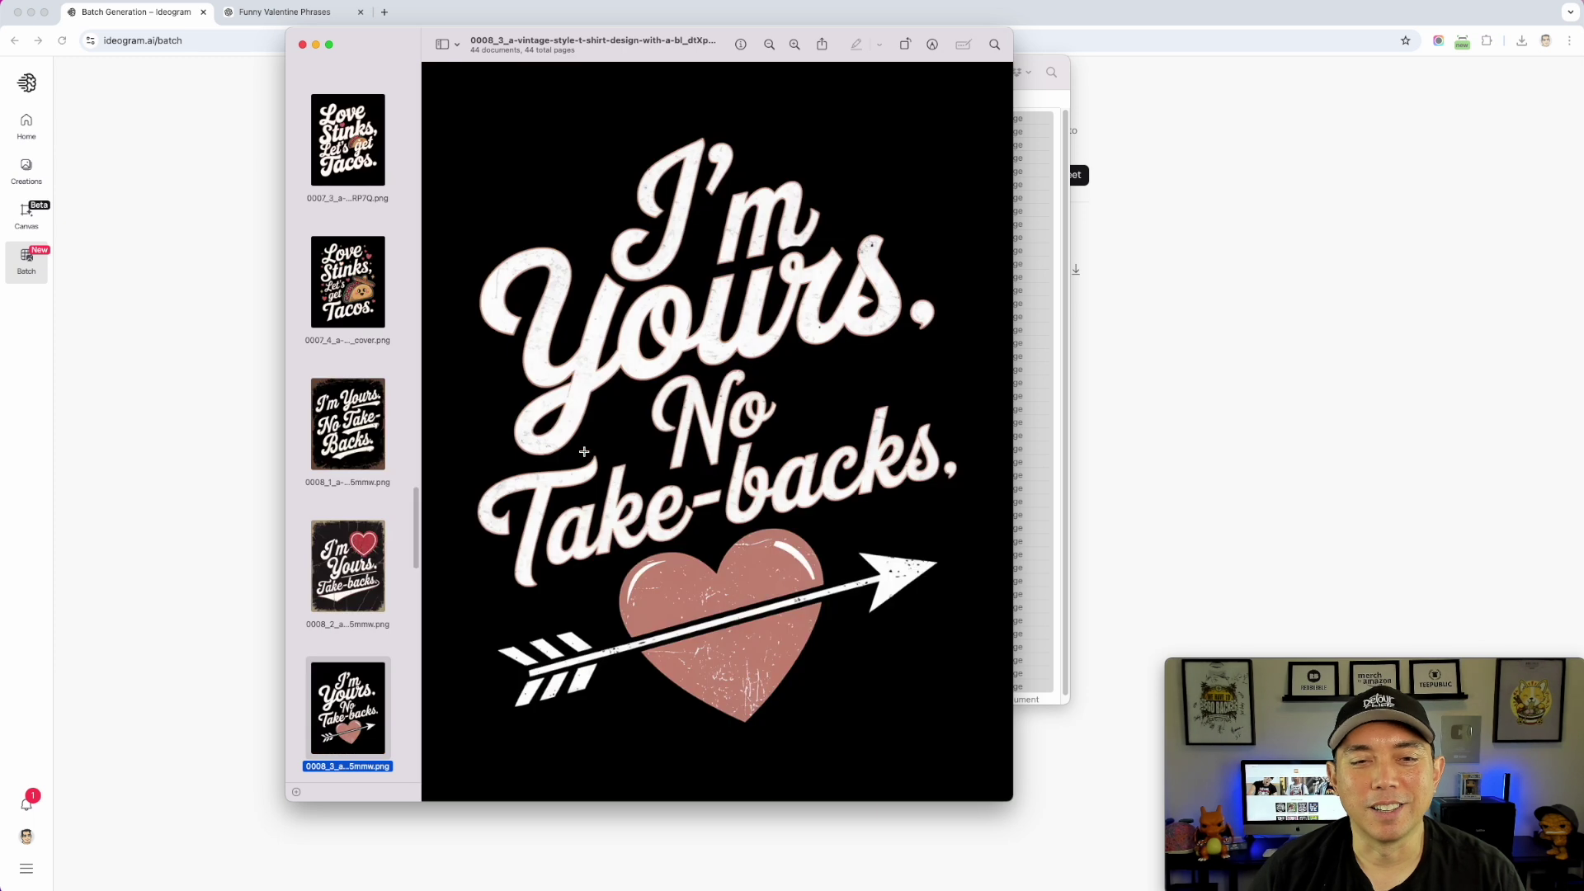
{"action": "key", "text": "Down"}
- Page through the "Love? Nah, I'll Take Tacos" and "Cupid Missed, Send Pizza Instead" designs, from image 0009_1 to 0010_4
{"action": "key", "text": "Down"}
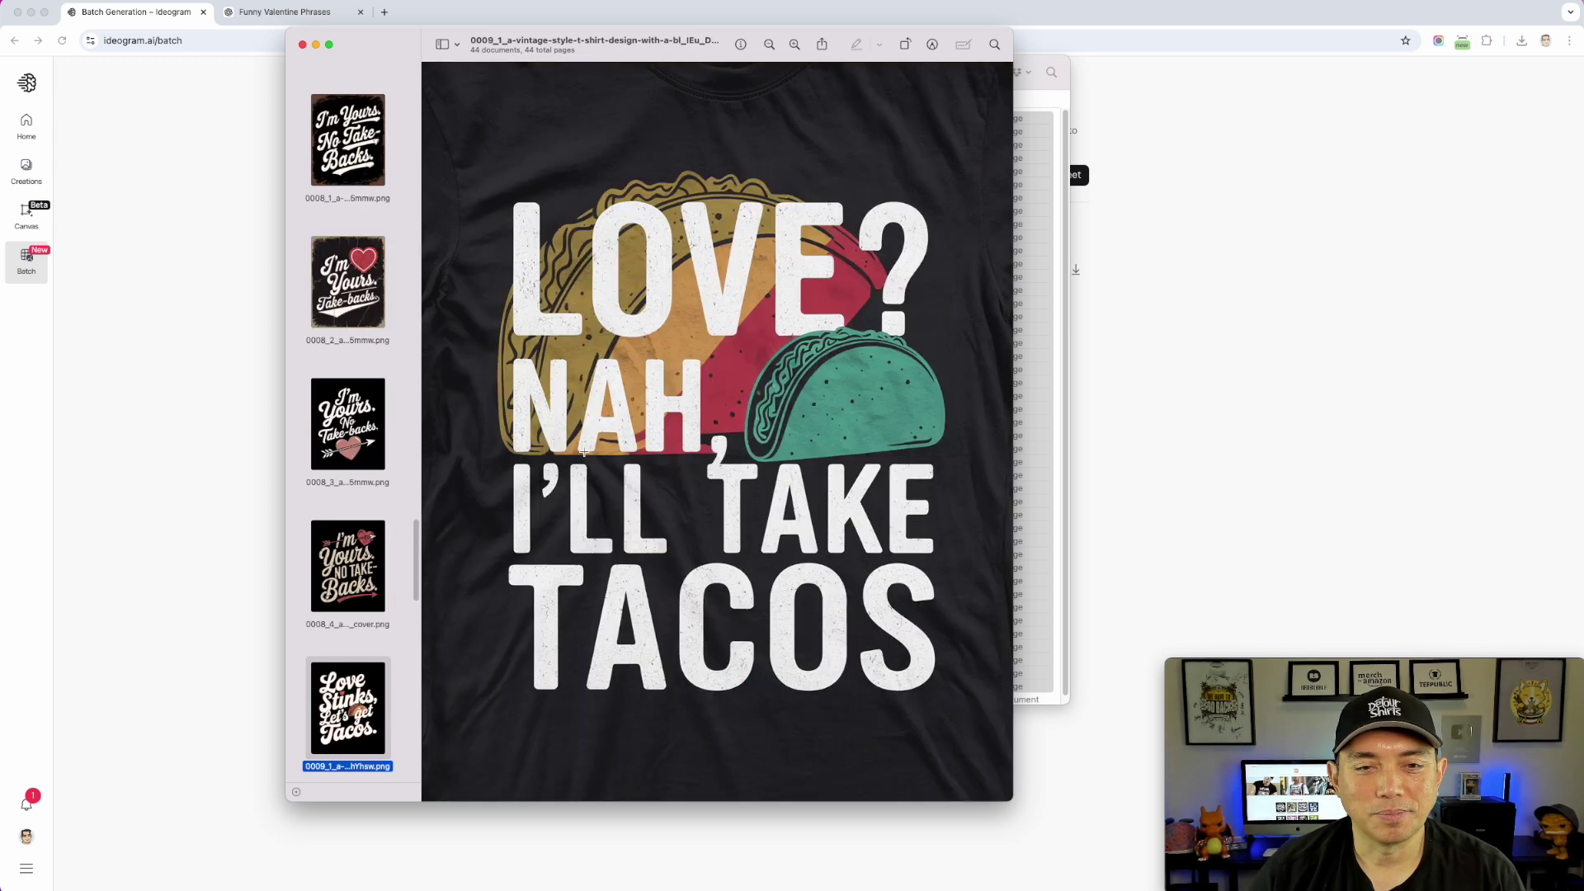
{"action": "key", "text": "Down"}
{"action": "key", "text": "Down"}
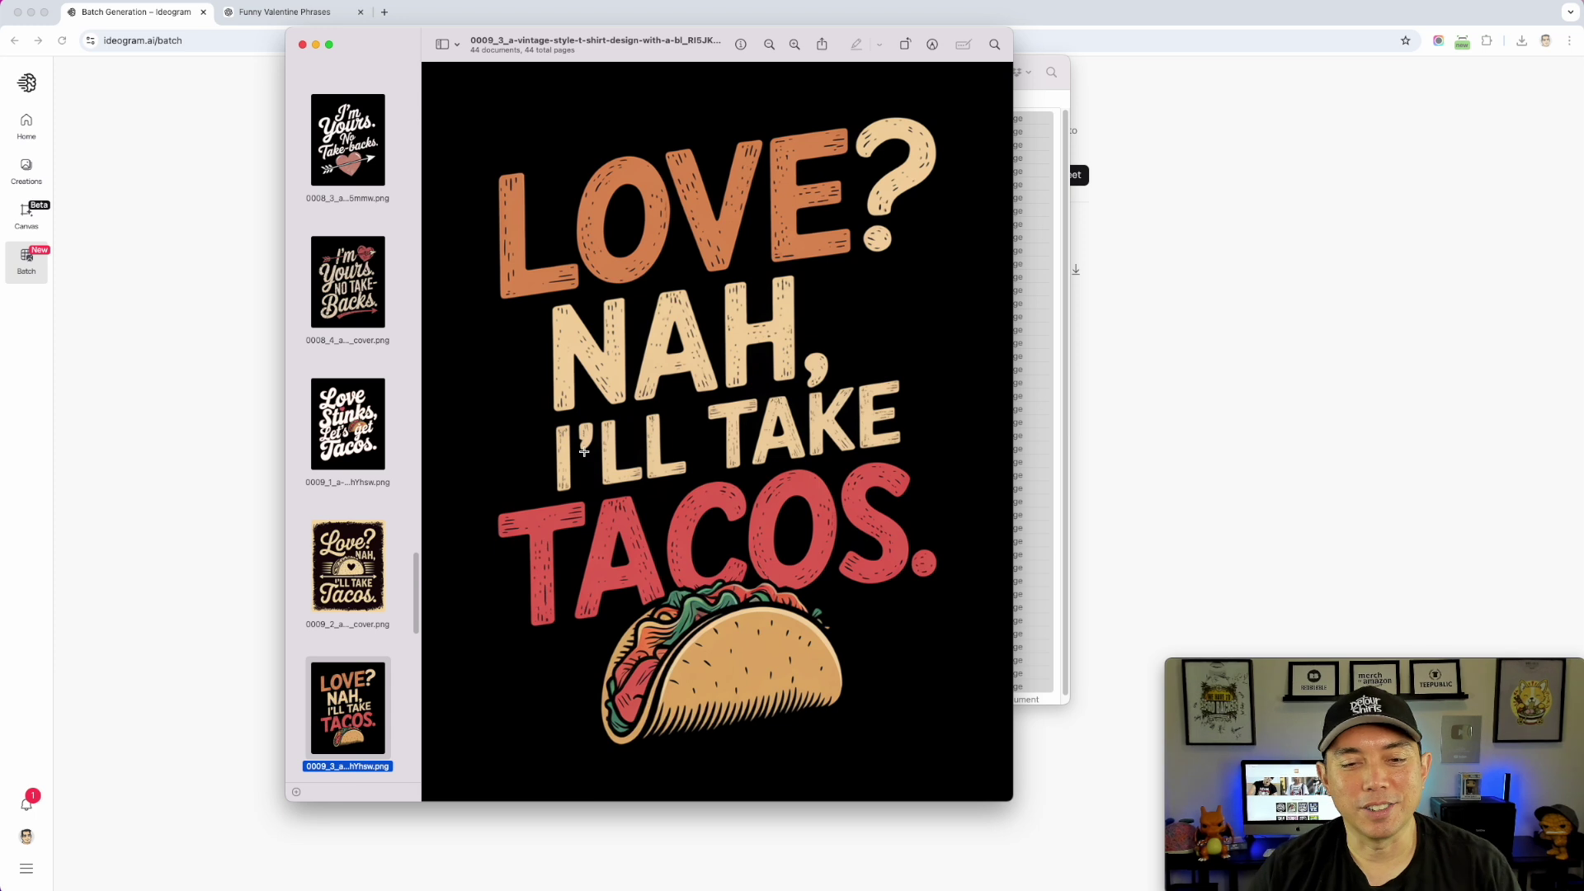
{"action": "key", "text": "Down"}
{"action": "key", "text": "Down"}
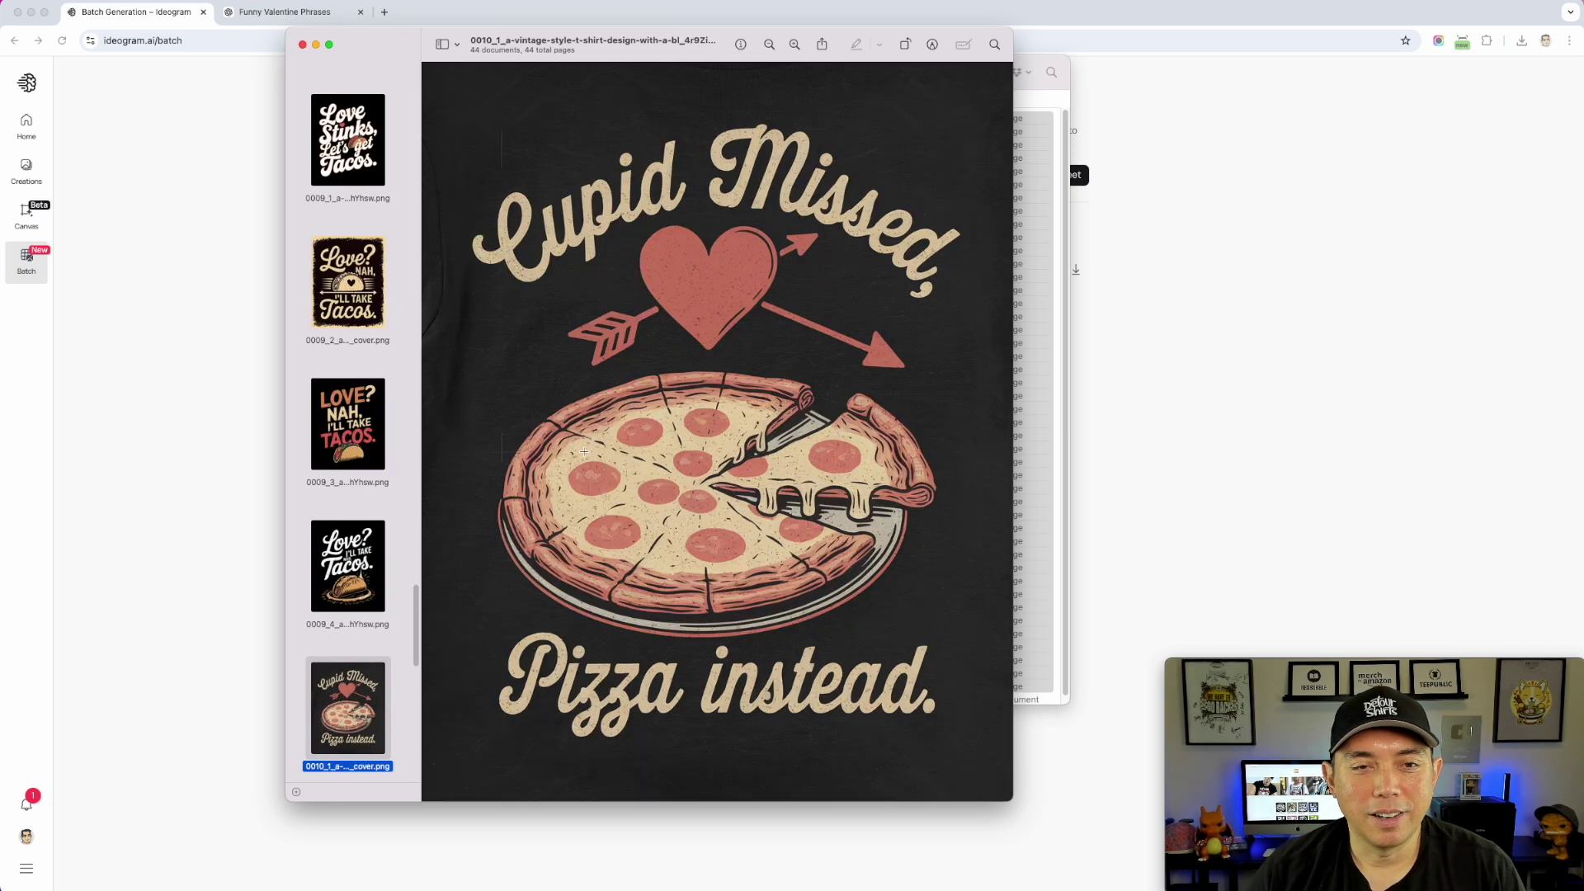
{"action": "key", "text": "Down"}
{"action": "key", "text": "Down"}
{"action": "key", "text": "Down"}
- Review the "Roses are Red, I'm Broke" designs, images 0011_1 to 0011_4, and close the Preview and Finder results windows
{"action": "key", "text": "Down"}
{"action": "key", "text": "Down"}
{"action": "key", "text": "Down"}
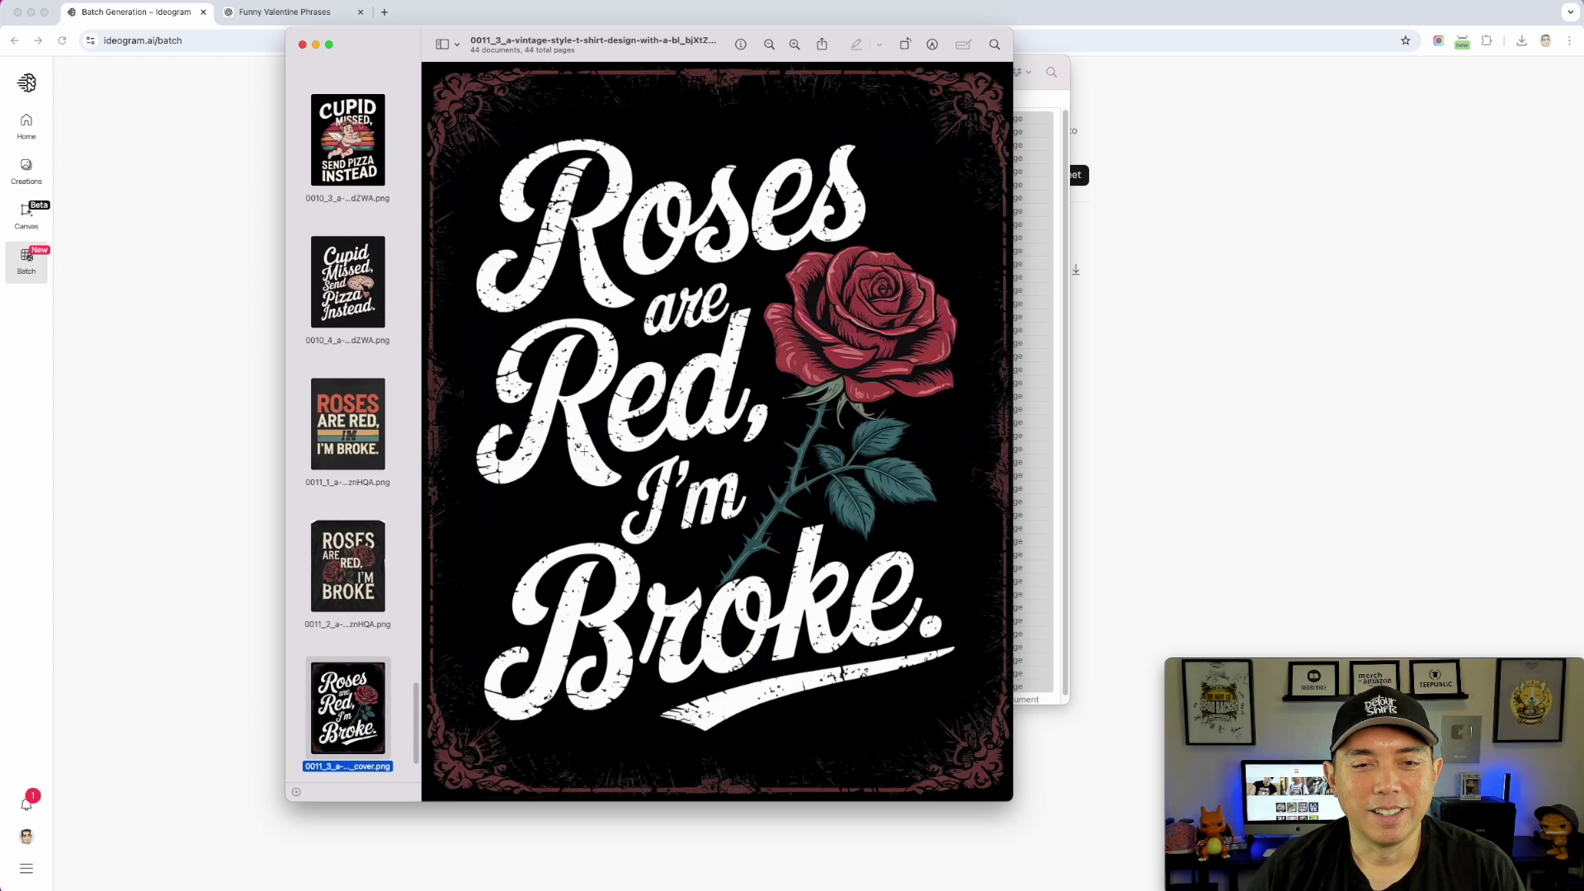
{"action": "key", "text": "Down"}
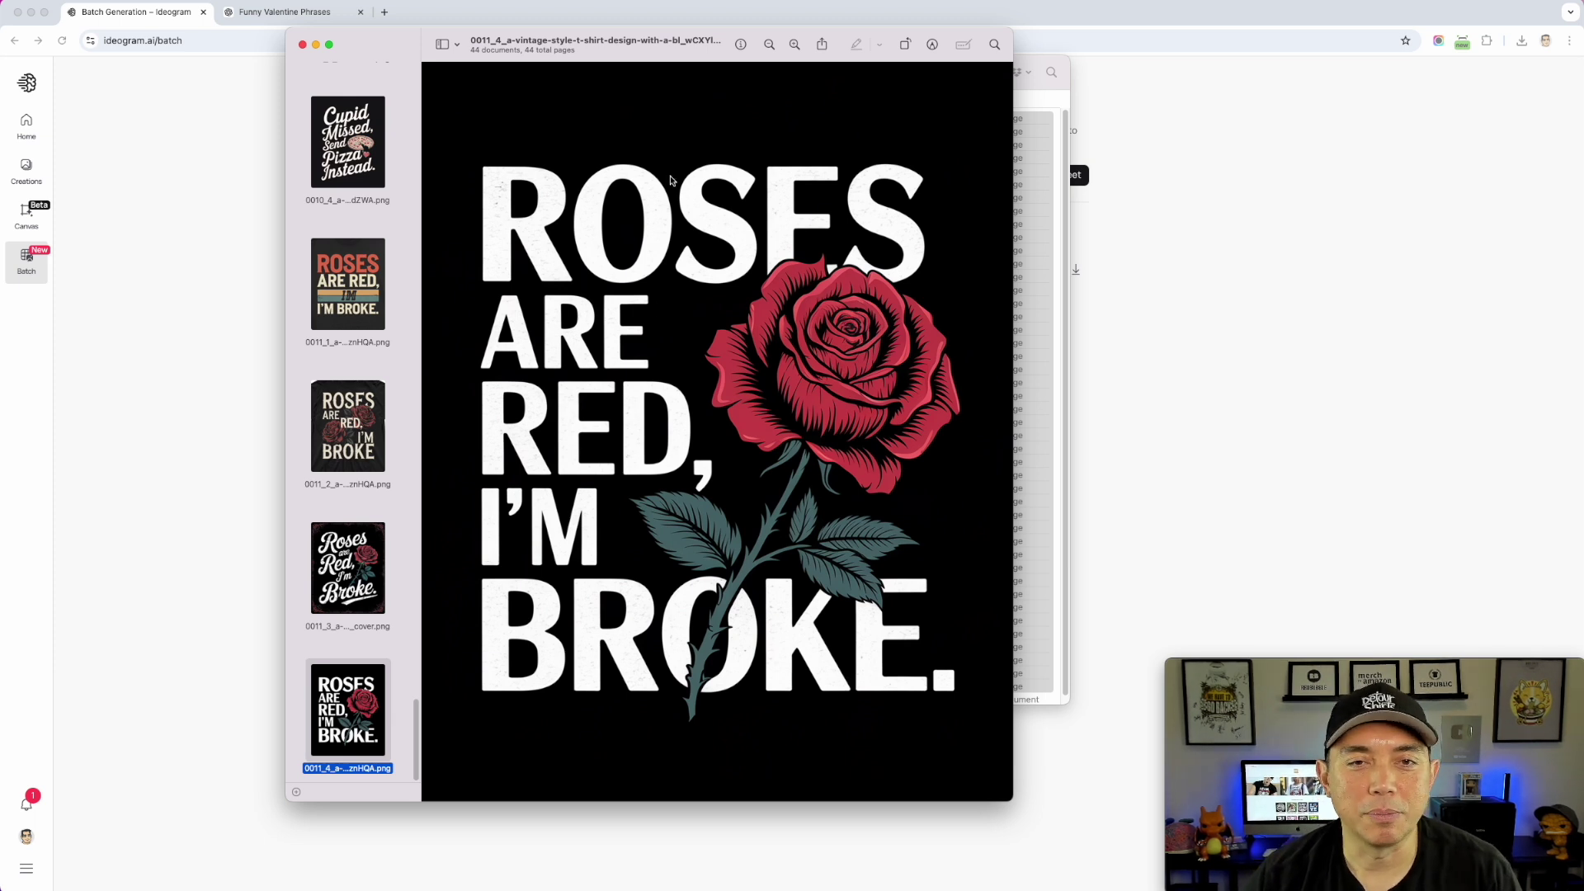
{"action": "left_click", "coordinate": [302, 46]}
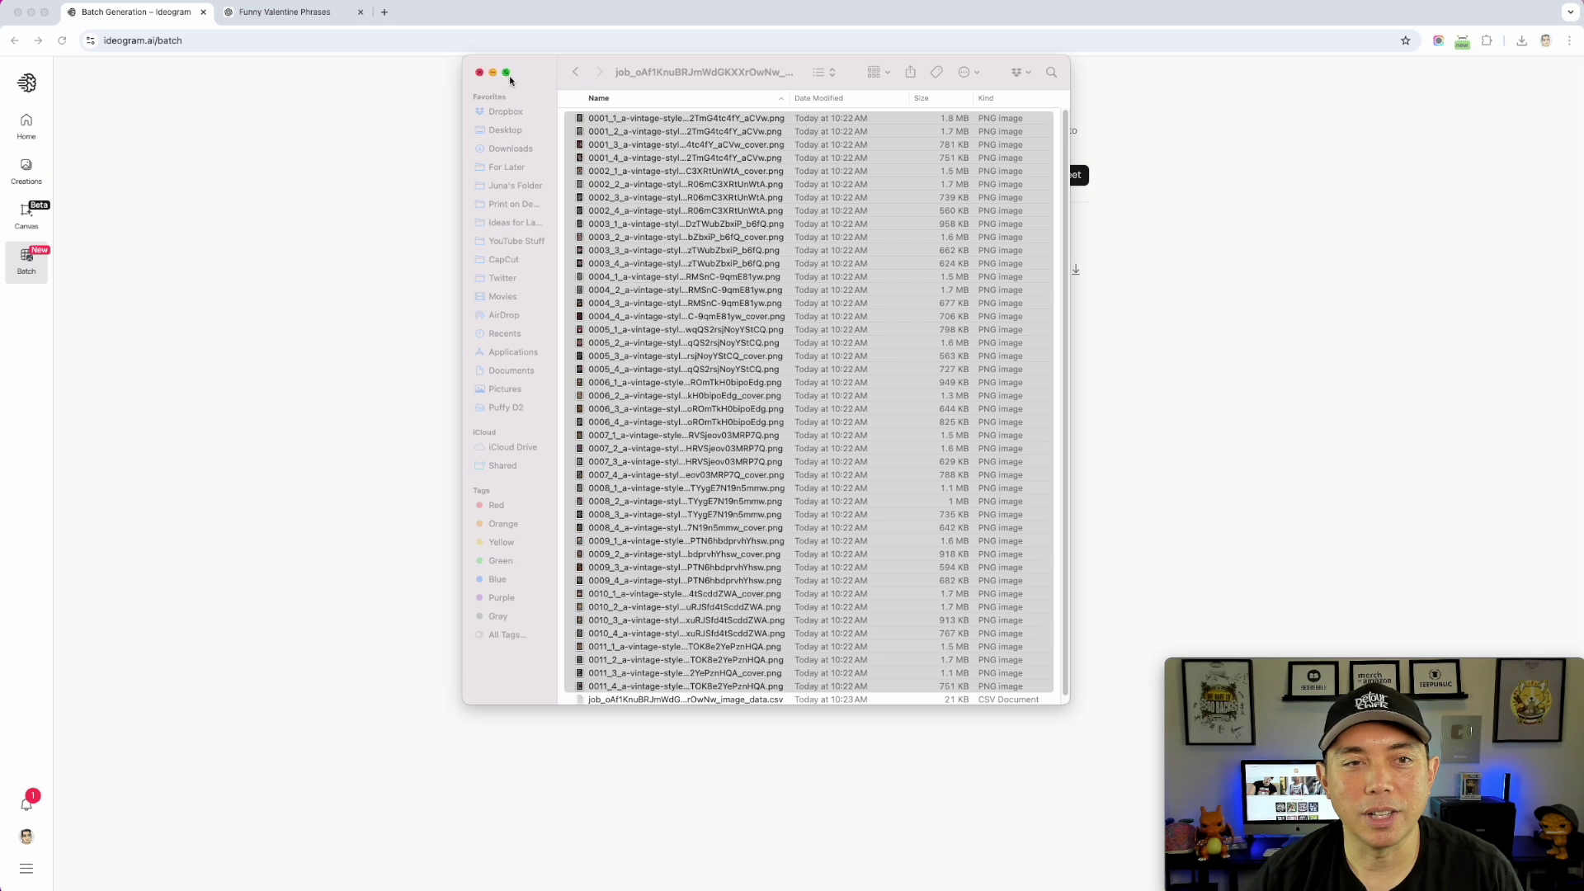
{"action": "left_click", "coordinate": [480, 74]}
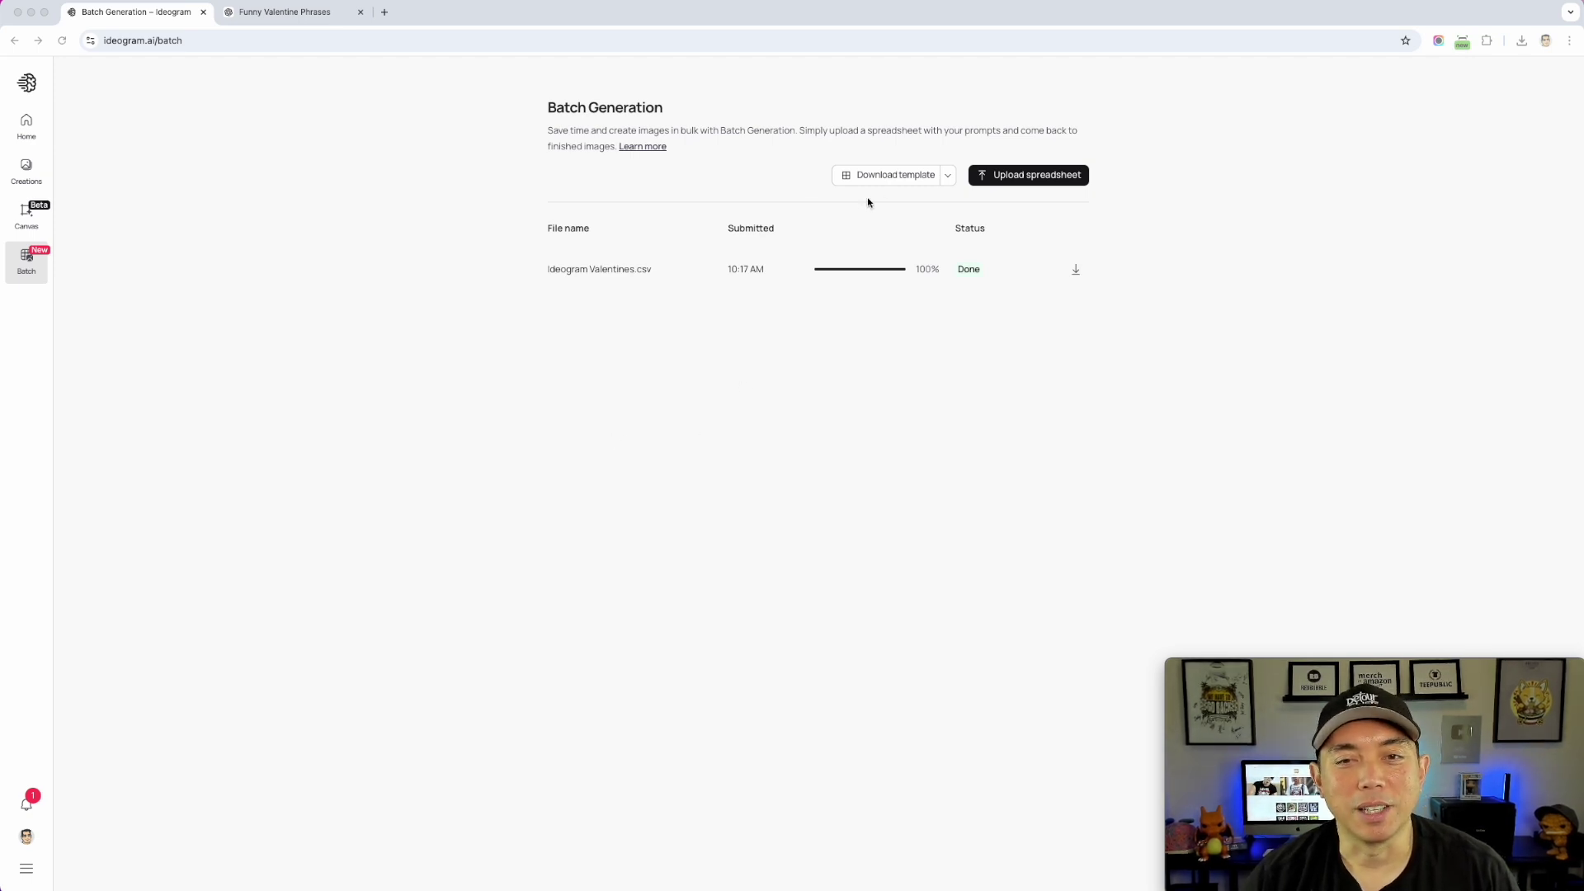
- Read Ideogram's Batch Generation help article, including its instructions, expected values and useful tips, and return to the Batch Generation page
{"action": "left_click", "coordinate": [632, 147]}
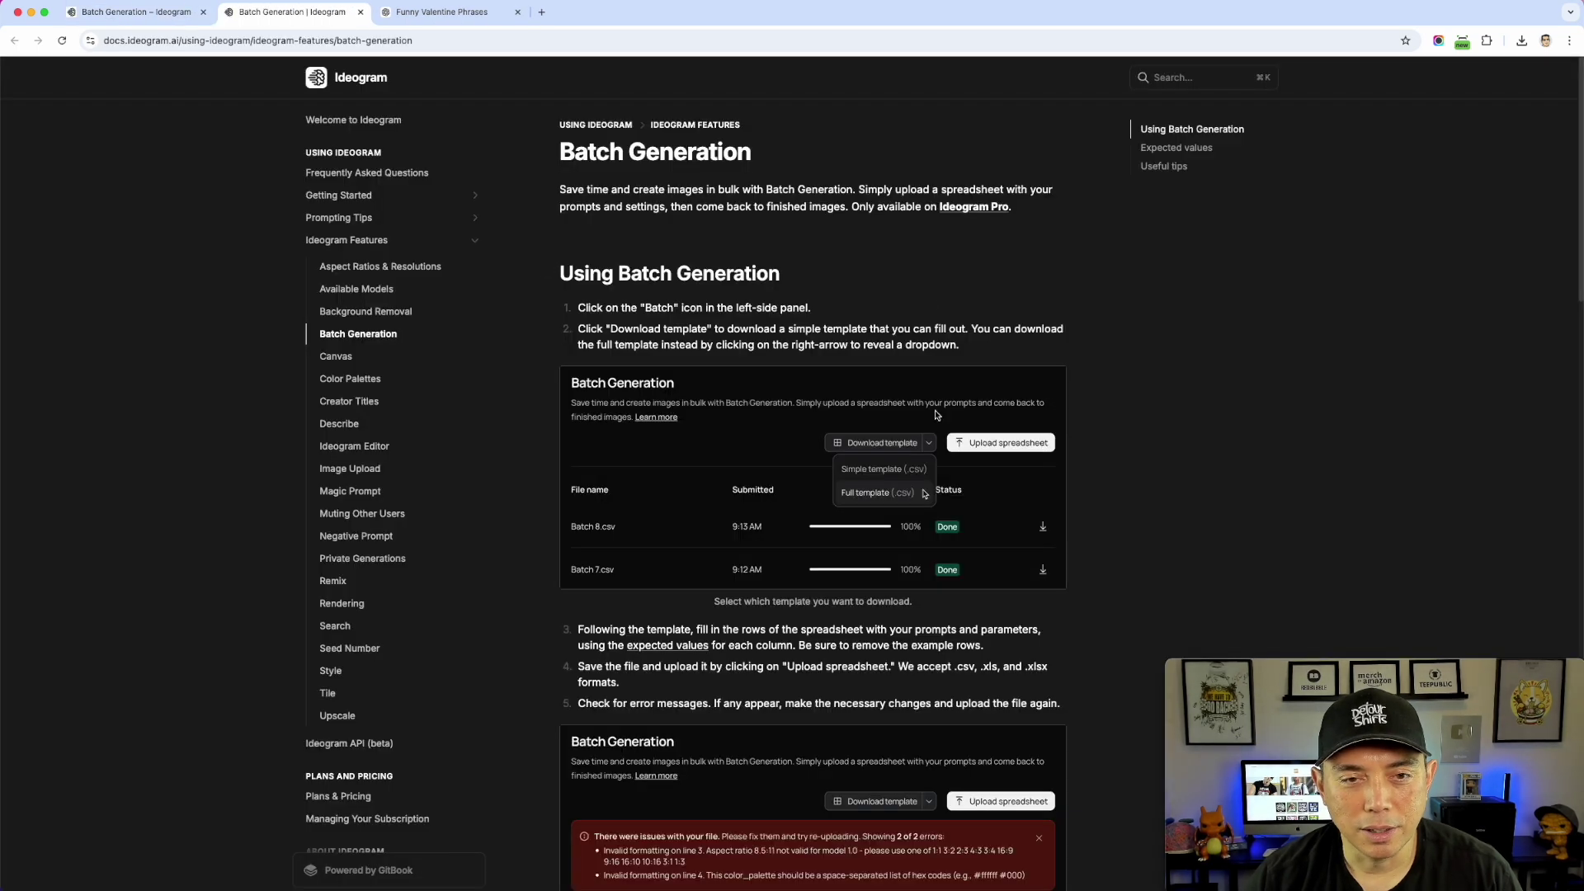
{"action": "scroll", "coordinate": [940, 462], "scroll_direction": "down", "scroll_amount": 5}
{"action": "scroll", "coordinate": [910, 492], "scroll_direction": "down", "scroll_amount": 4}
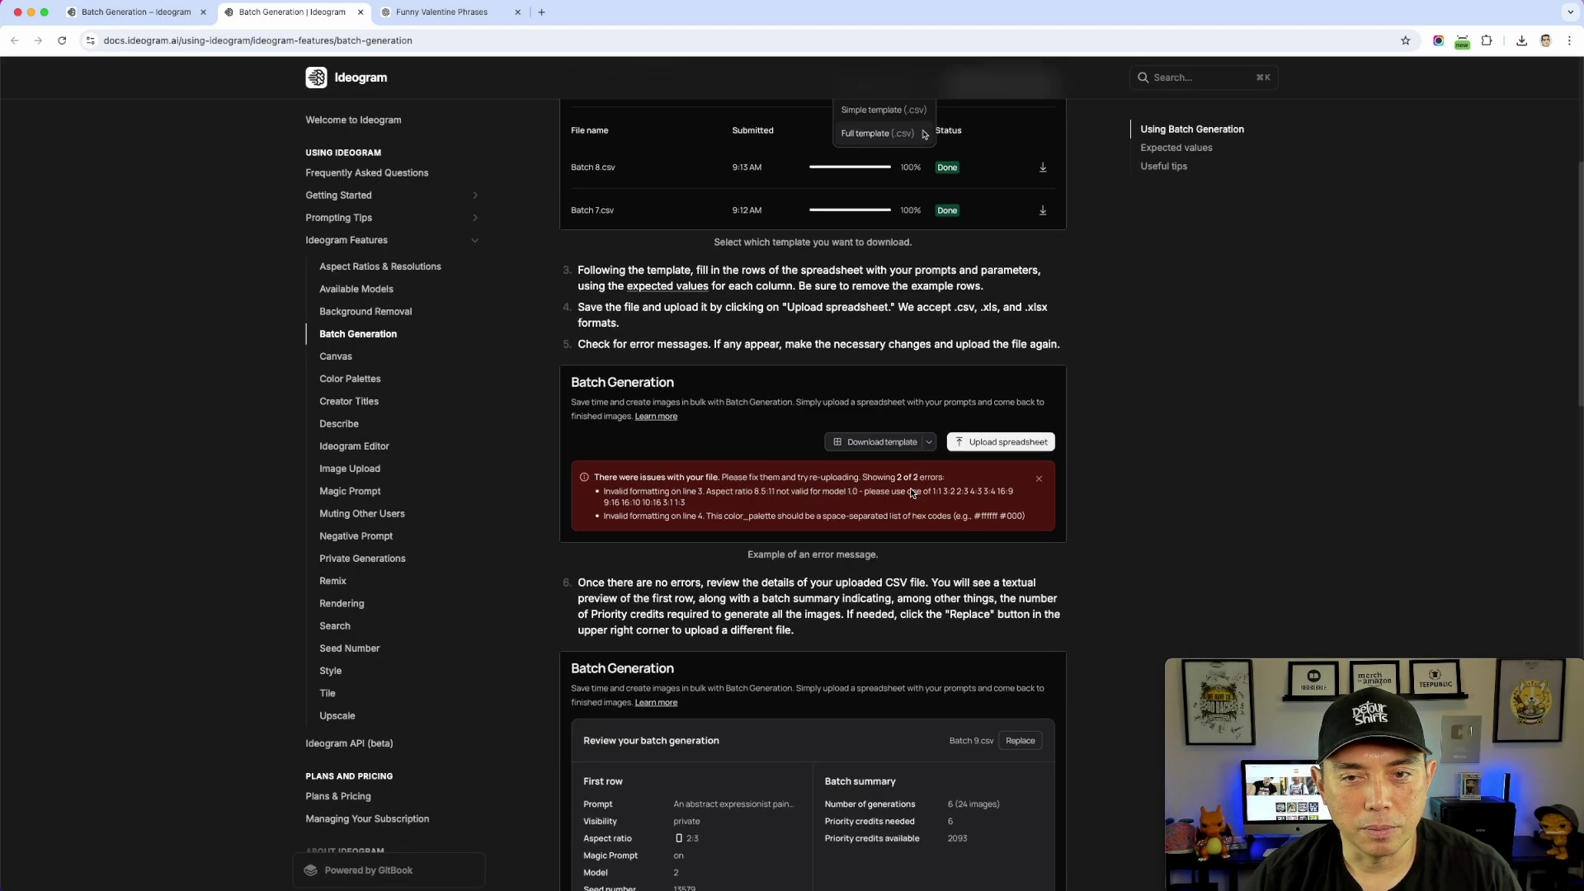
{"action": "scroll", "coordinate": [910, 492], "scroll_direction": "down", "scroll_amount": 8}
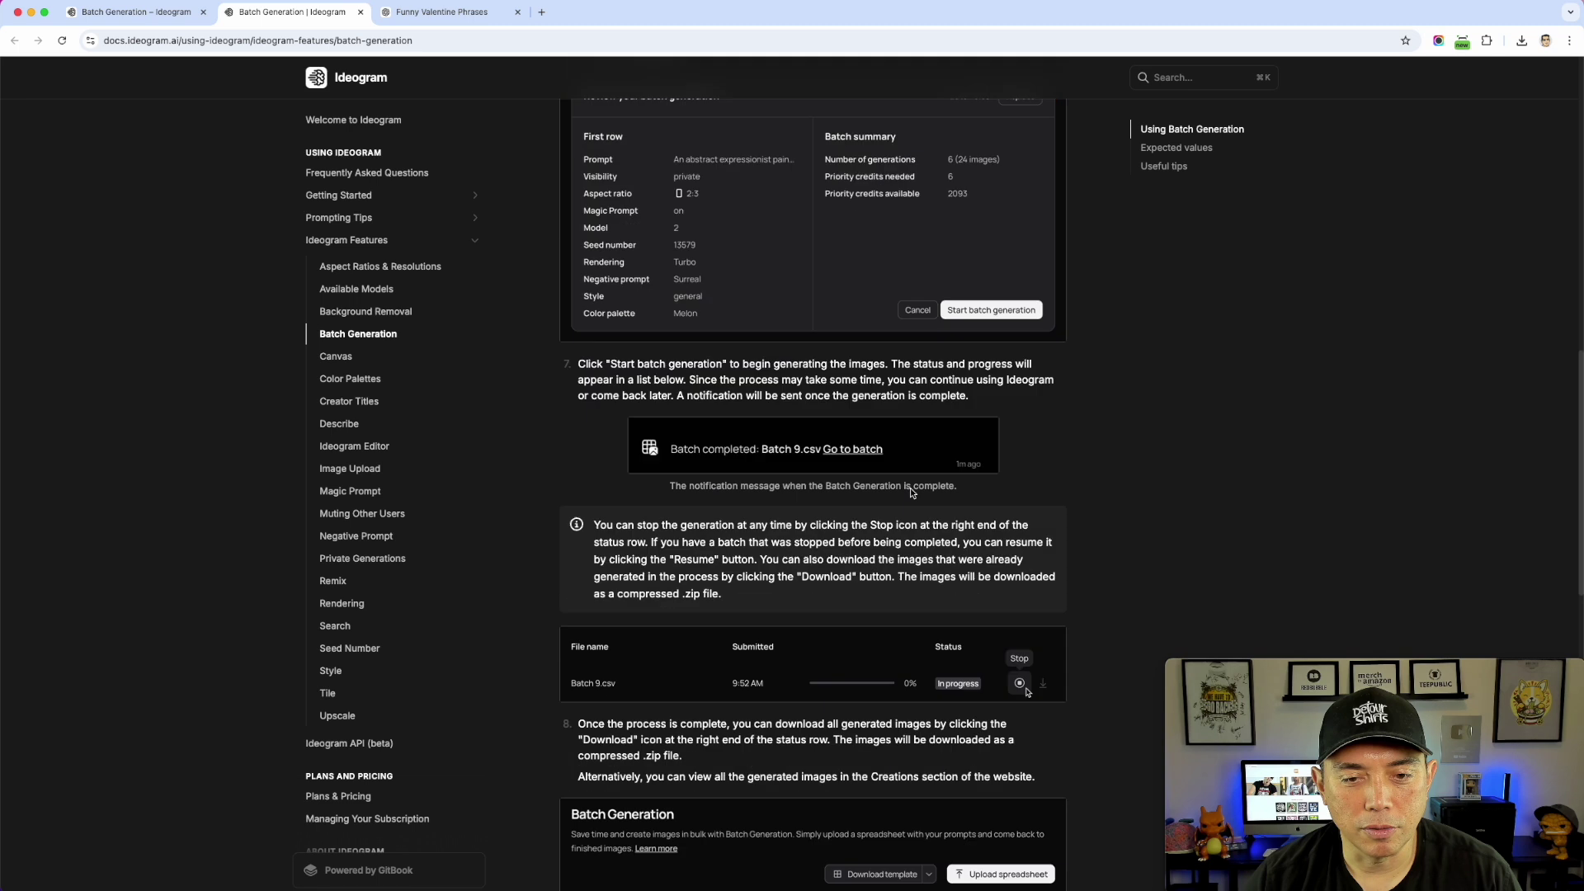
{"action": "scroll", "coordinate": [990, 709], "scroll_direction": "down", "scroll_amount": 10}
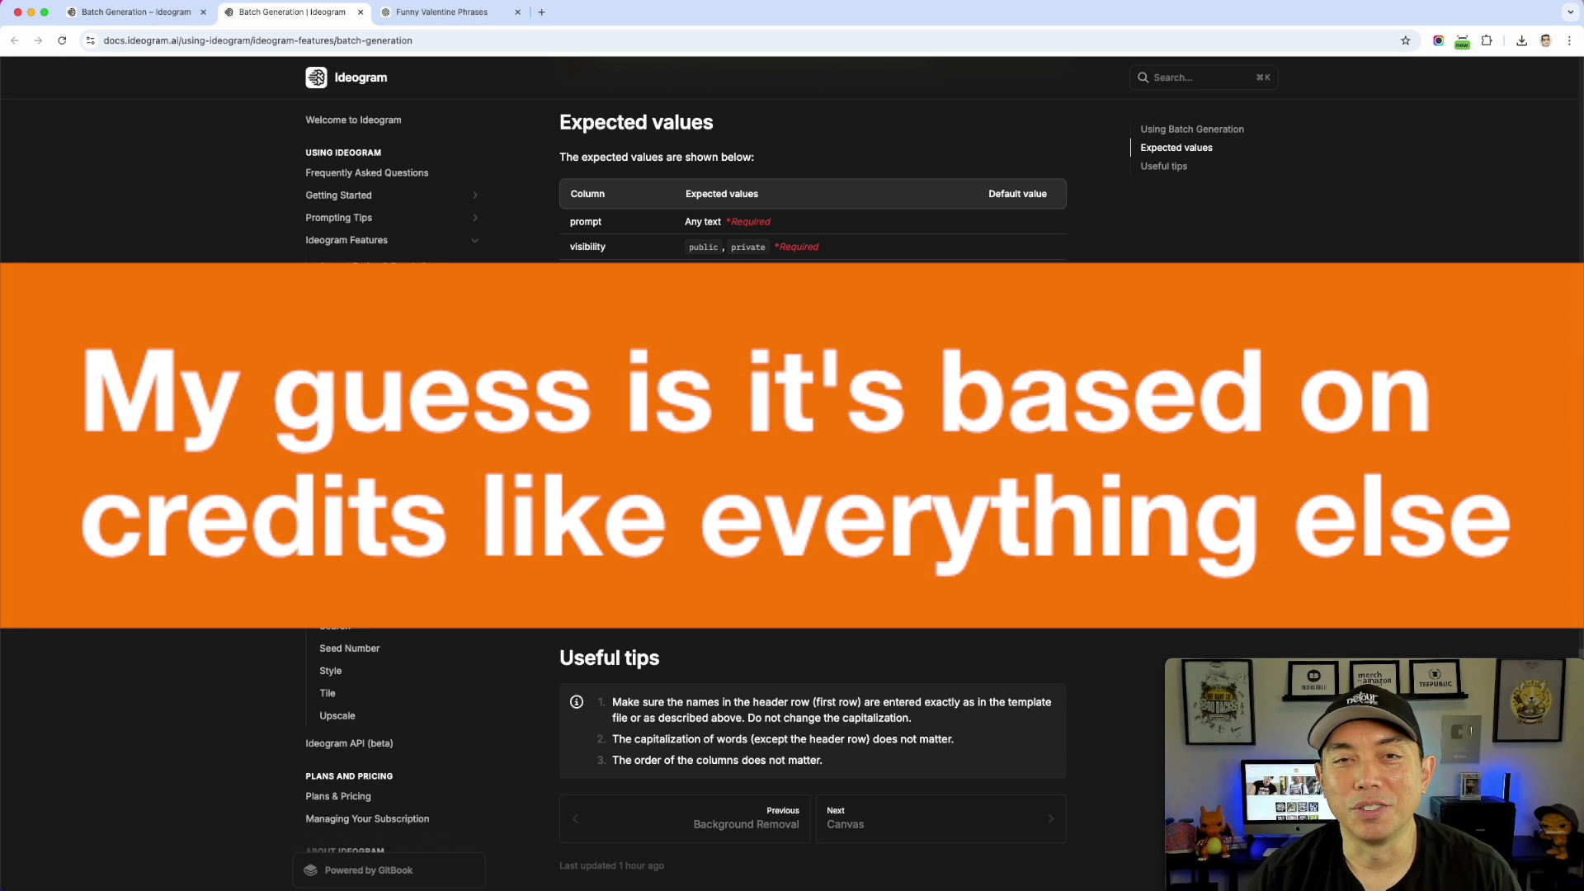
{"action": "scroll", "coordinate": [812, 495], "scroll_direction": "up", "scroll_amount": 15}
{"action": "left_click", "coordinate": [140, 12]}
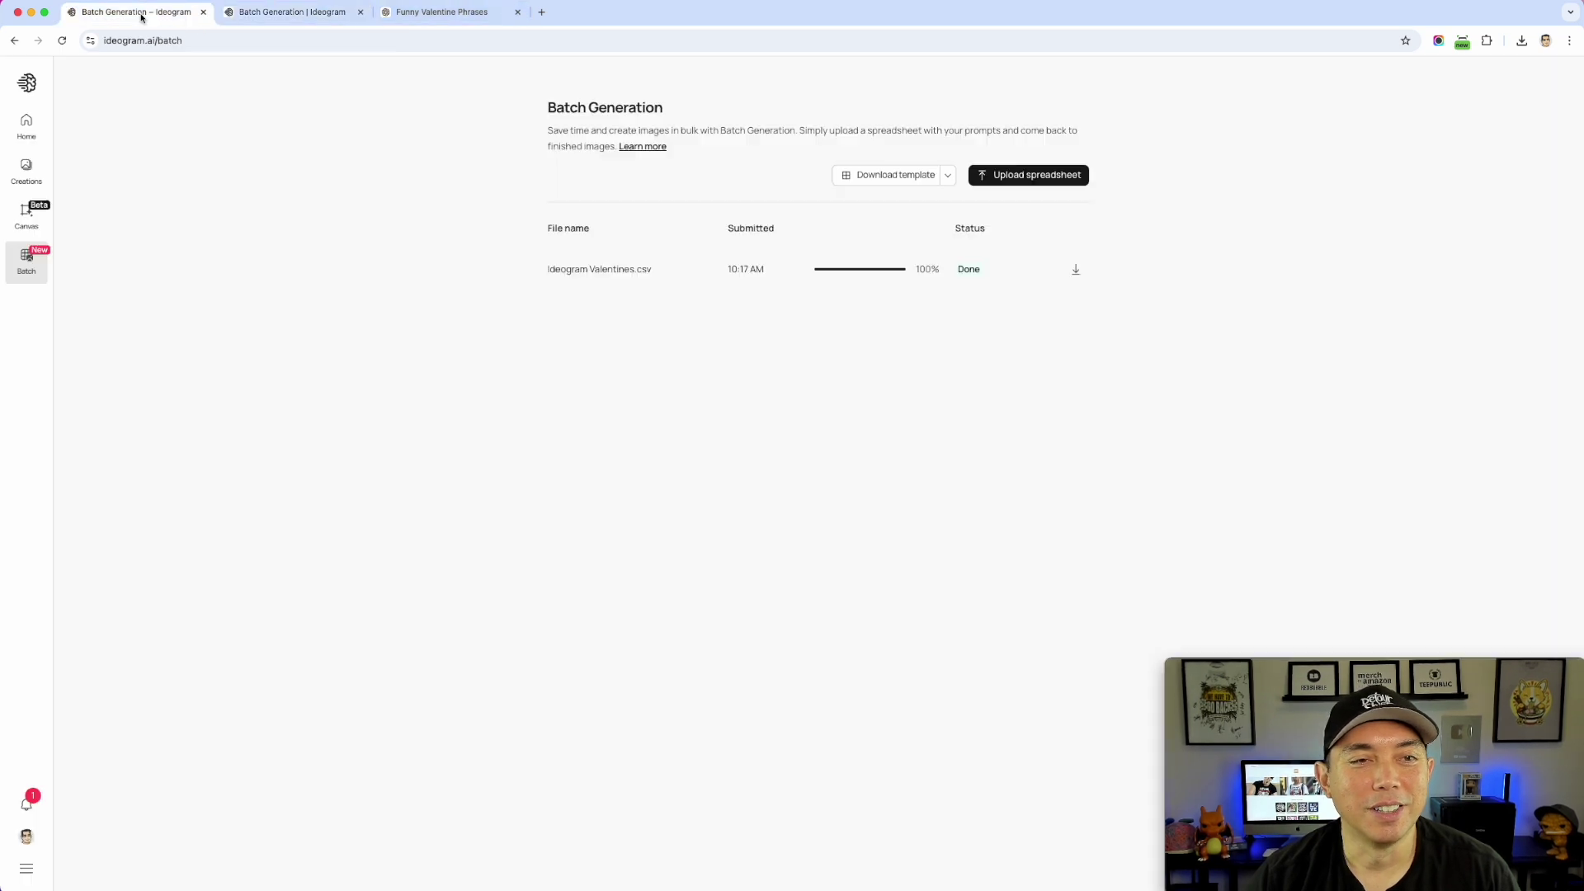